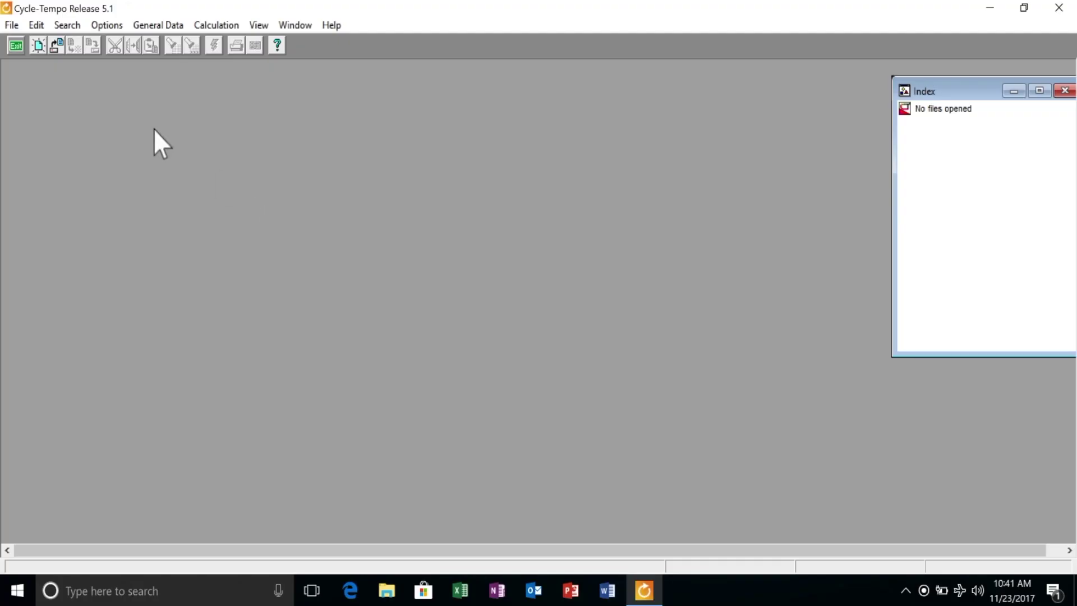
- Start a new flowsheet and show the dot grid on the canvas
click(105, 25)
click(46, 38)
click(46, 39)
click(100, 26)
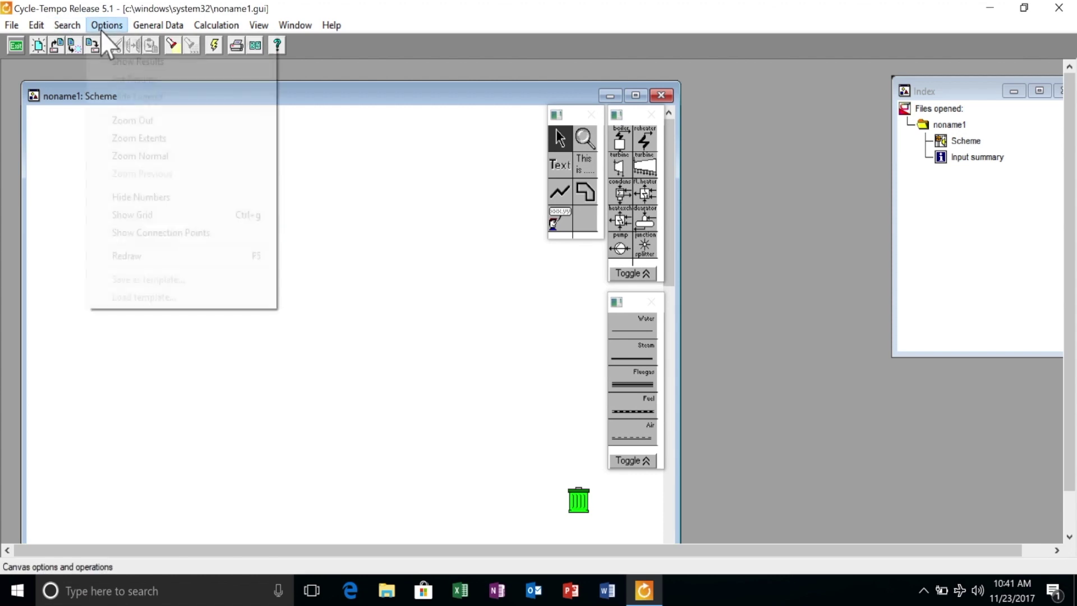
click(145, 218)
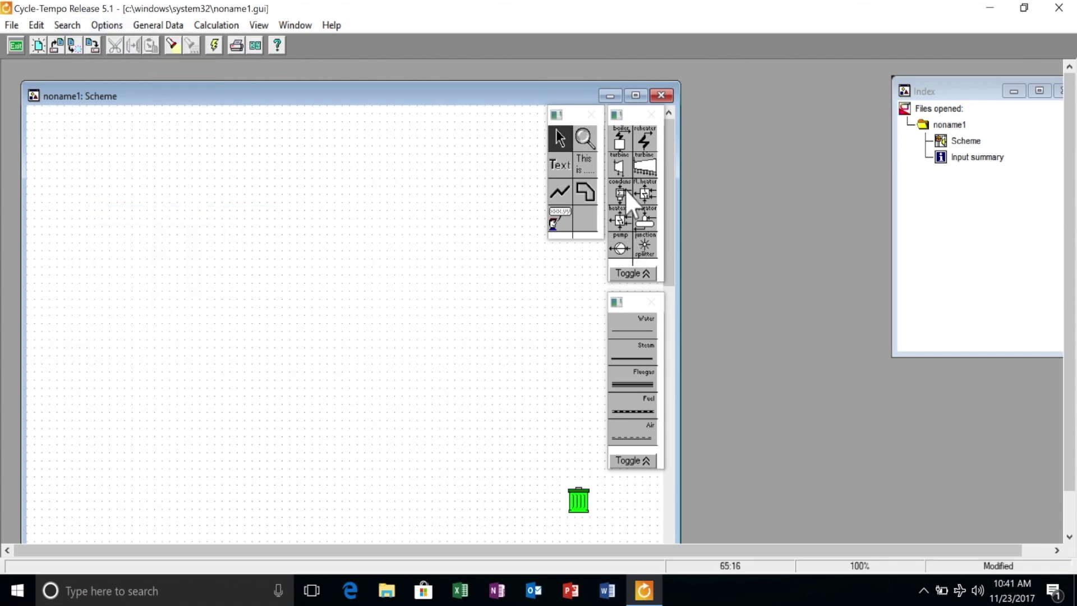
- Place pump 1, boiler 2, turbine 3 and condenser 4 on the canvas
click(620, 248)
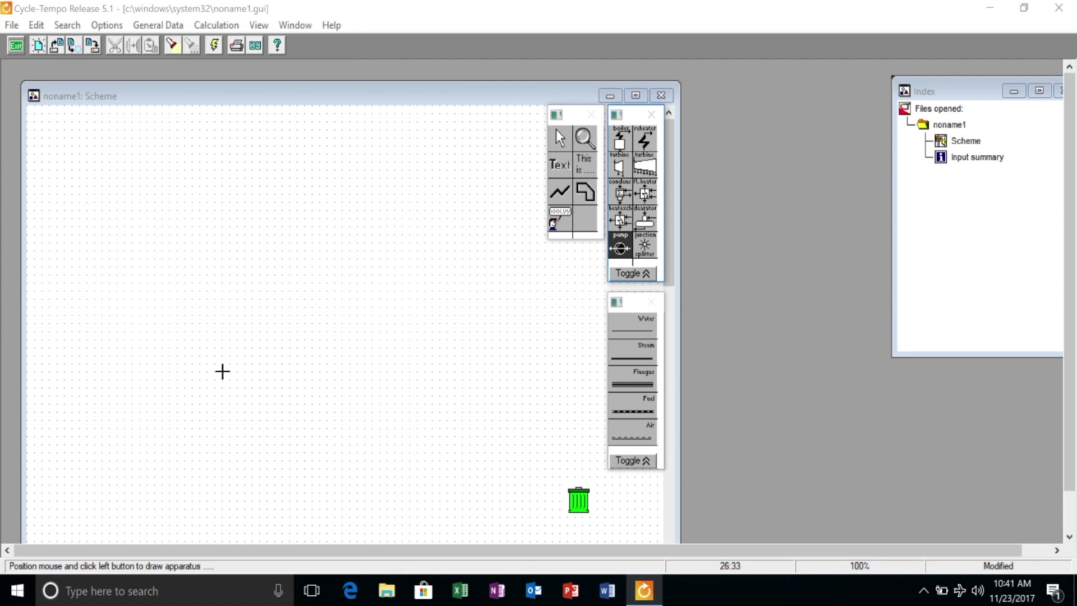
click(222, 363)
click(619, 141)
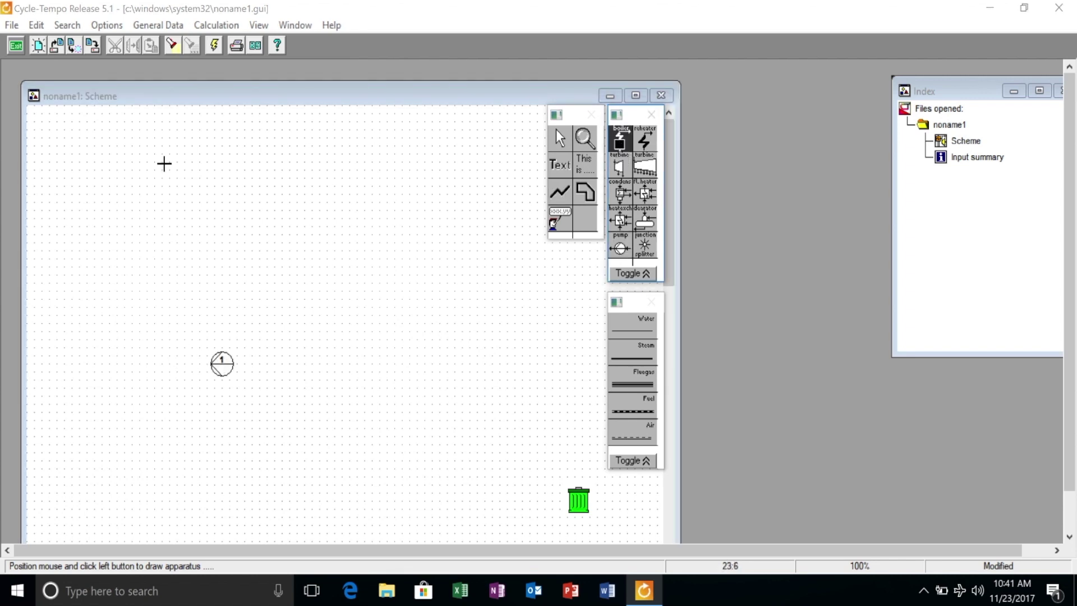
click(130, 270)
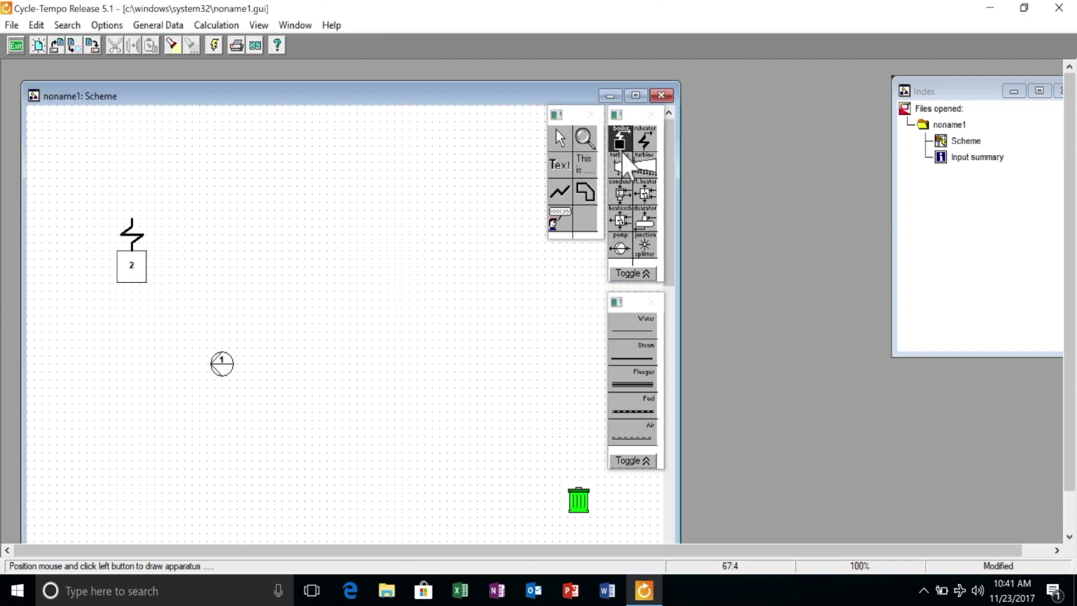
click(619, 140)
click(619, 167)
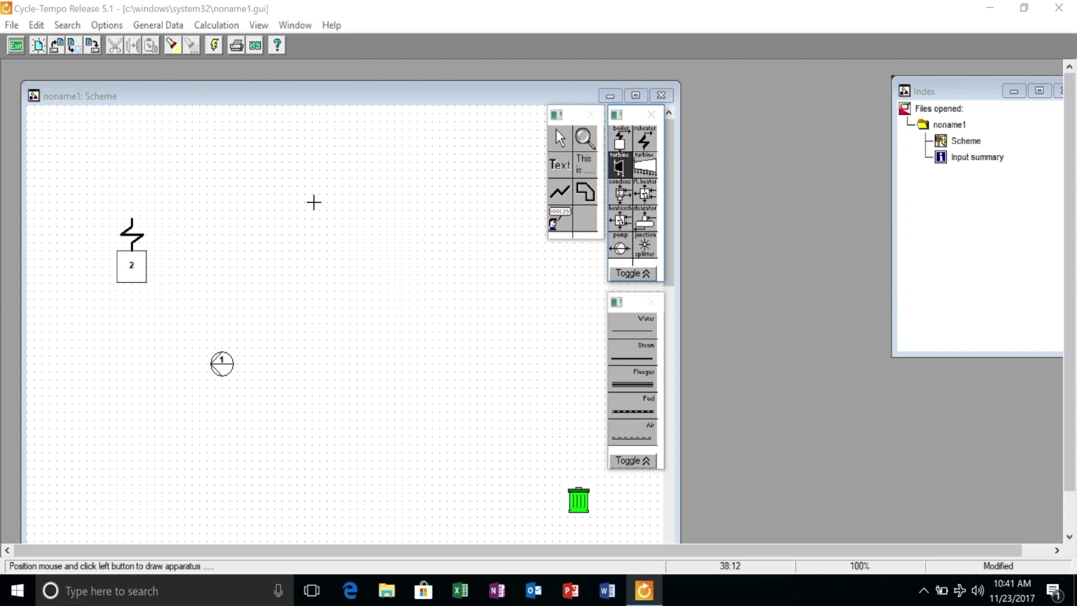
click(305, 210)
click(621, 195)
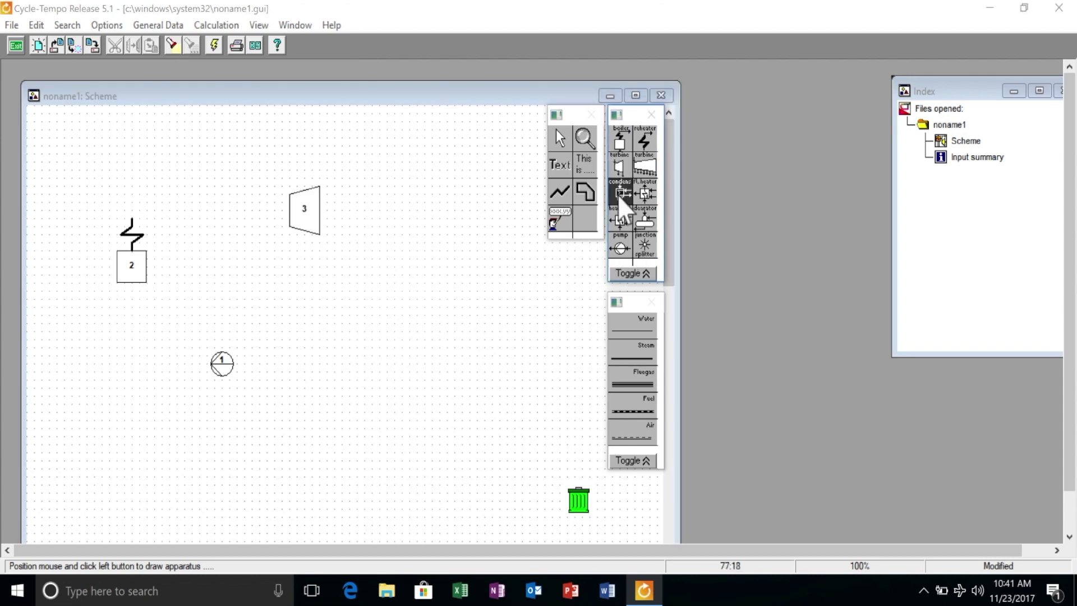
click(357, 317)
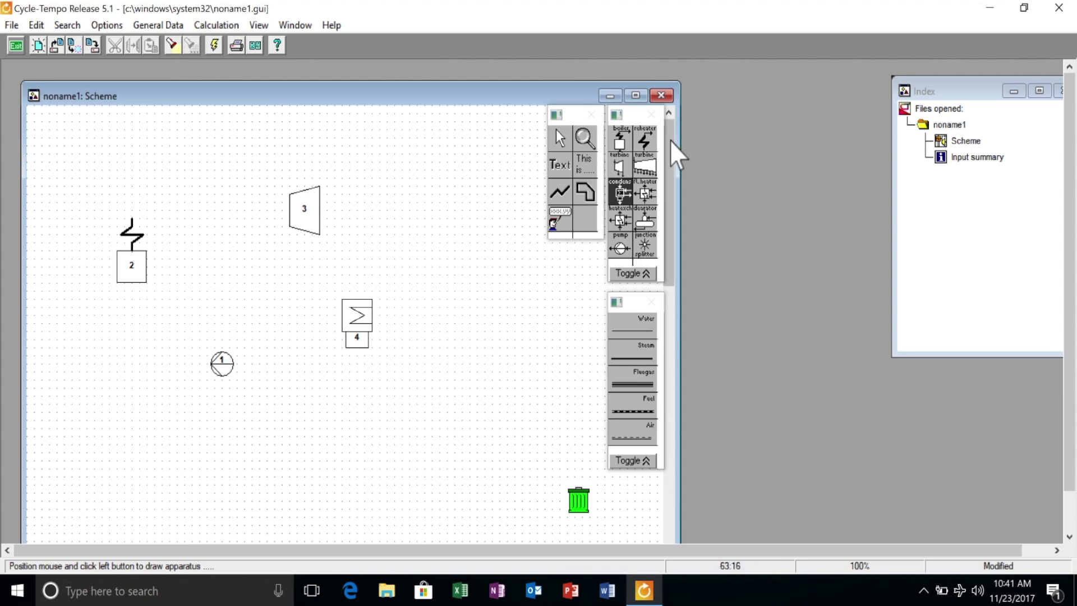
- Display the connection points on every component
click(558, 138)
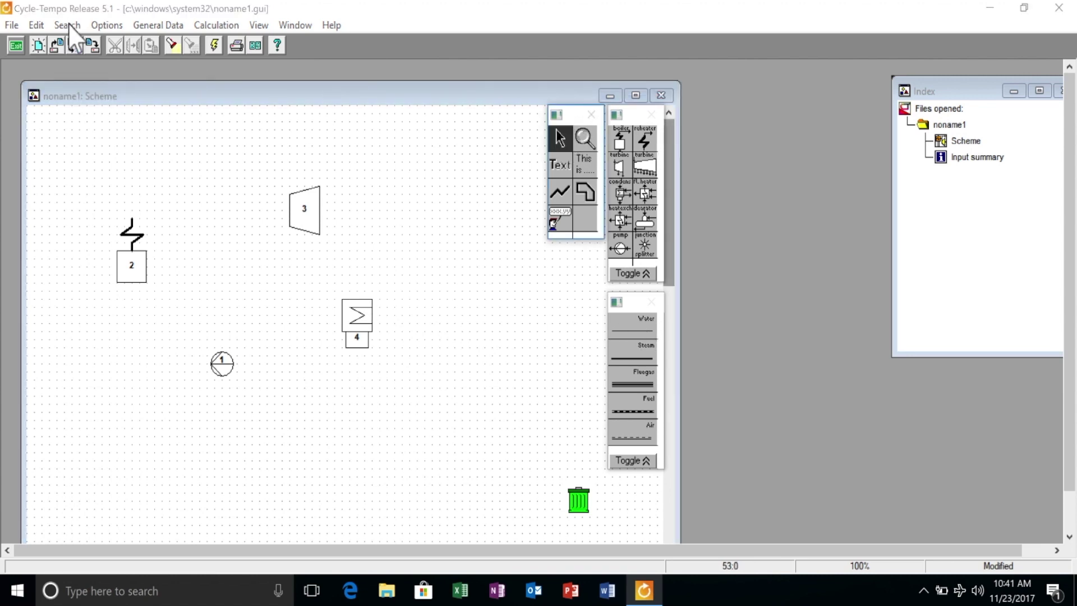
click(99, 22)
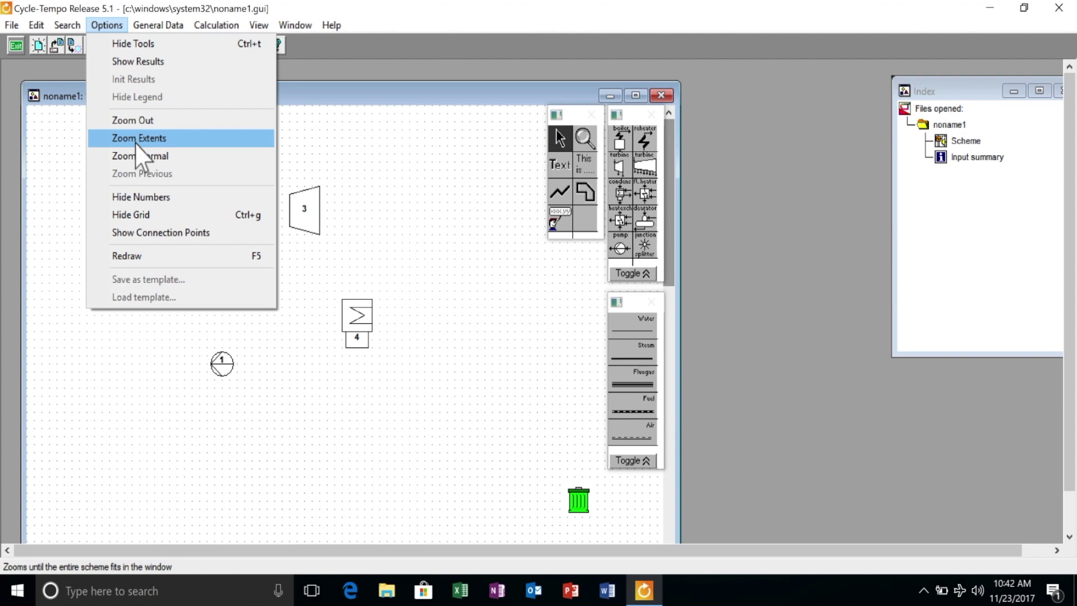
click(159, 232)
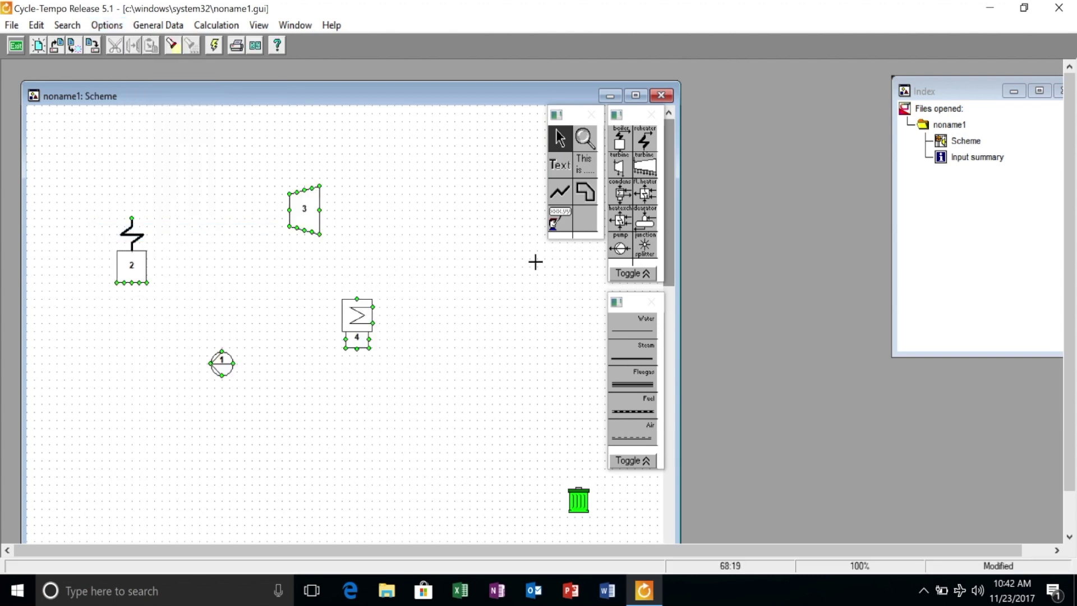
- Draw water pipes 1 (condenser to pump) and 2 (pump to boiler)
click(634, 330)
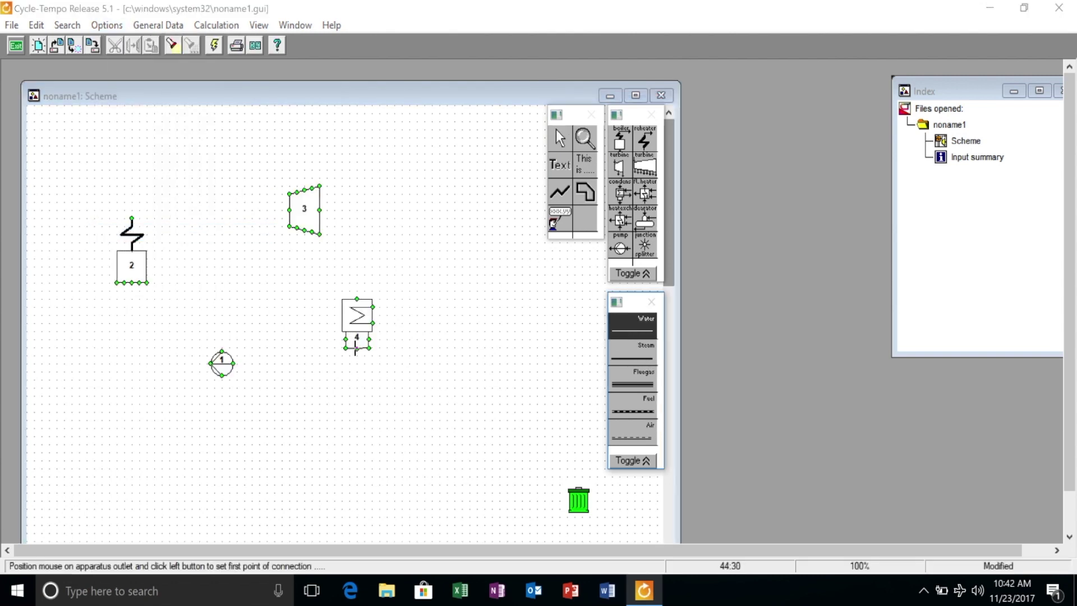
click(357, 349)
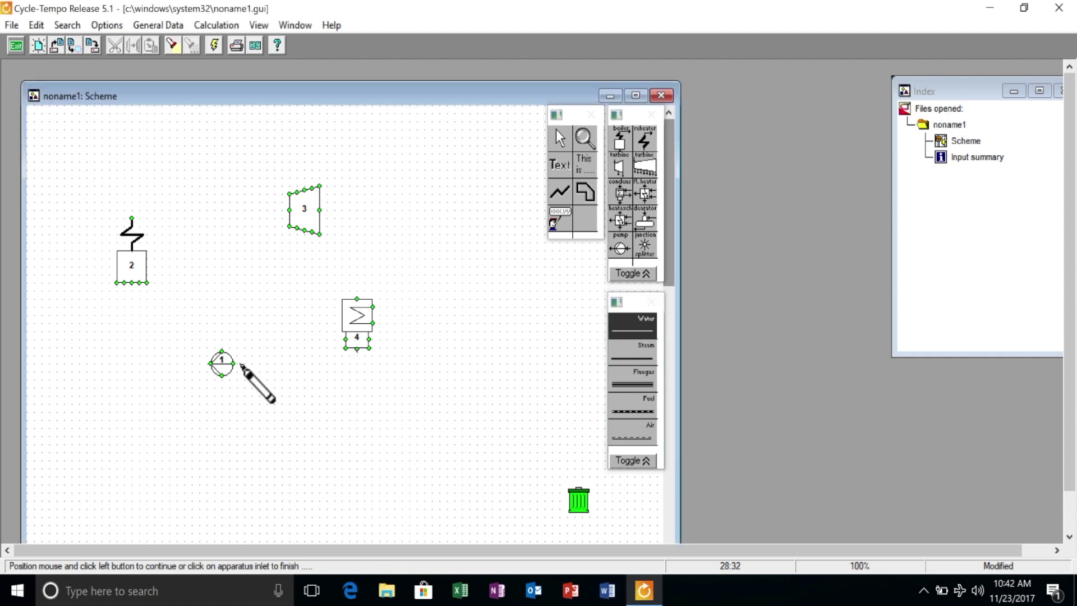
click(235, 363)
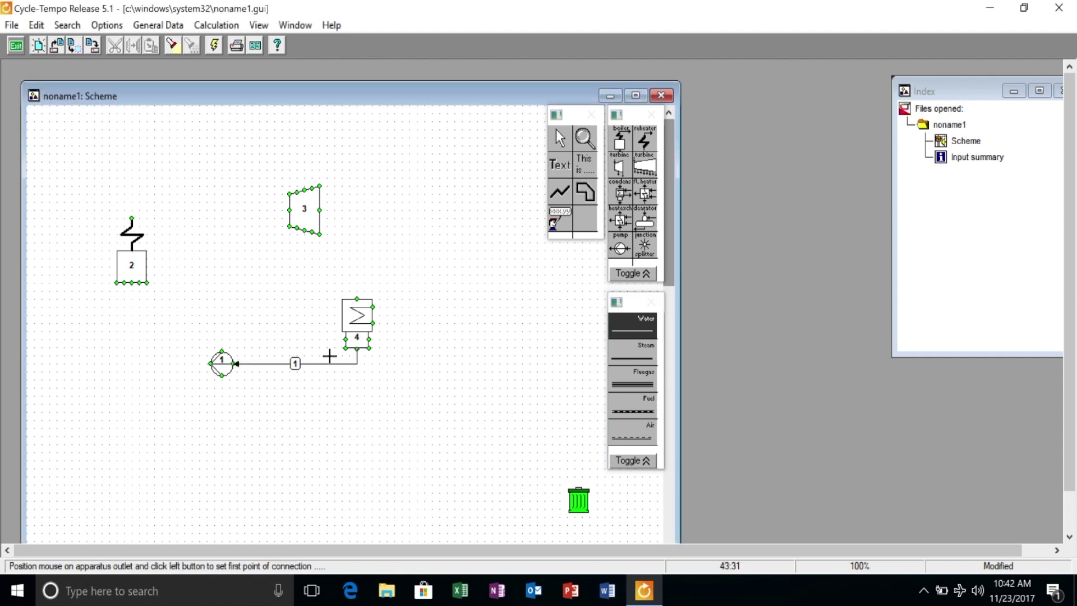
click(211, 363)
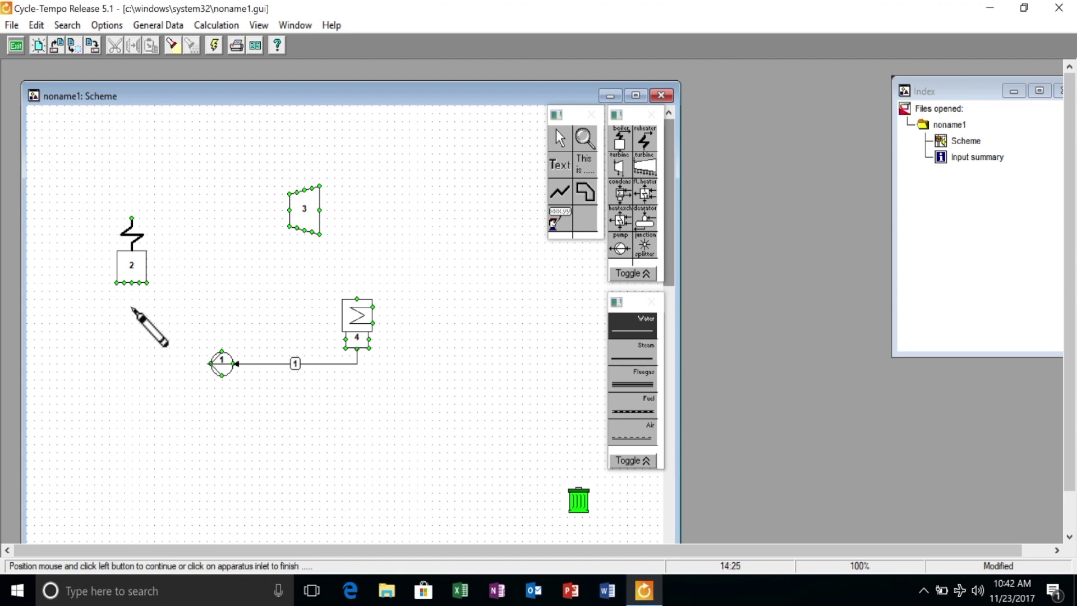
click(133, 284)
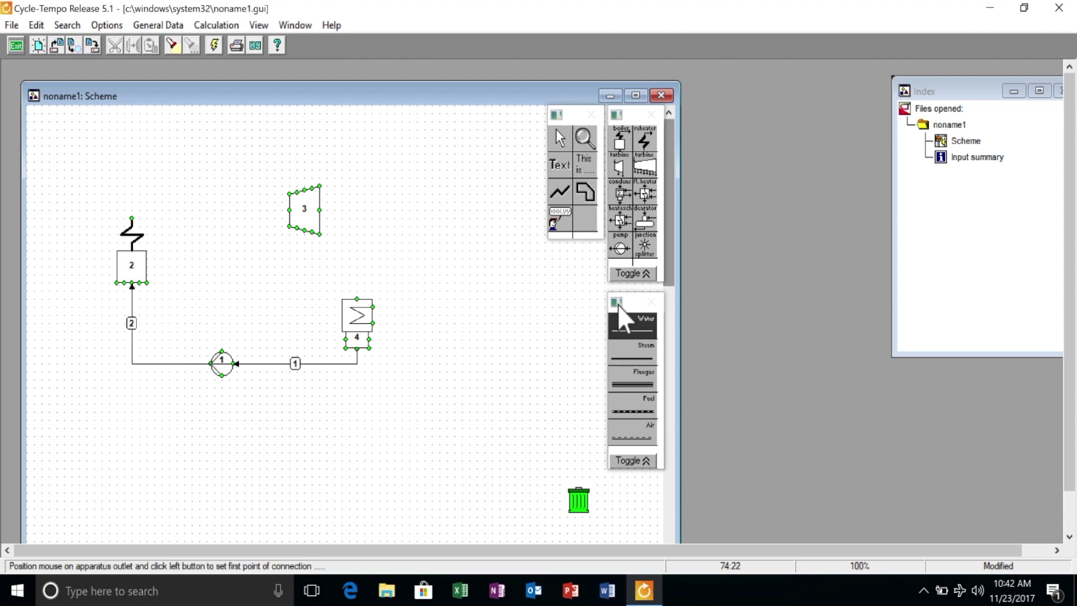
- Draw steam pipes 3 (boiler to turbine) and 4 (turbine to condenser)
click(629, 352)
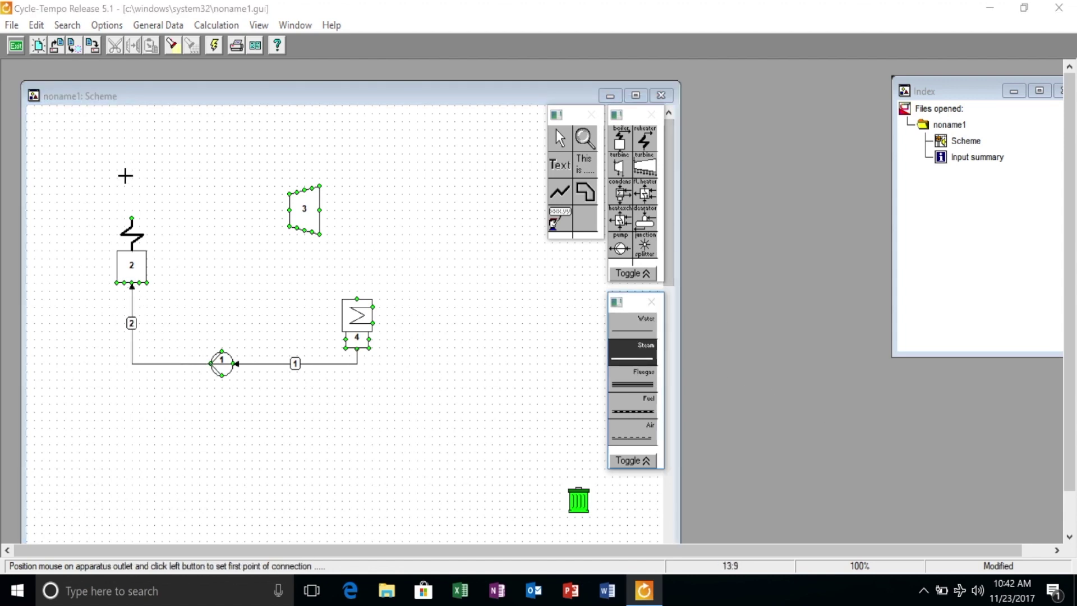
click(132, 217)
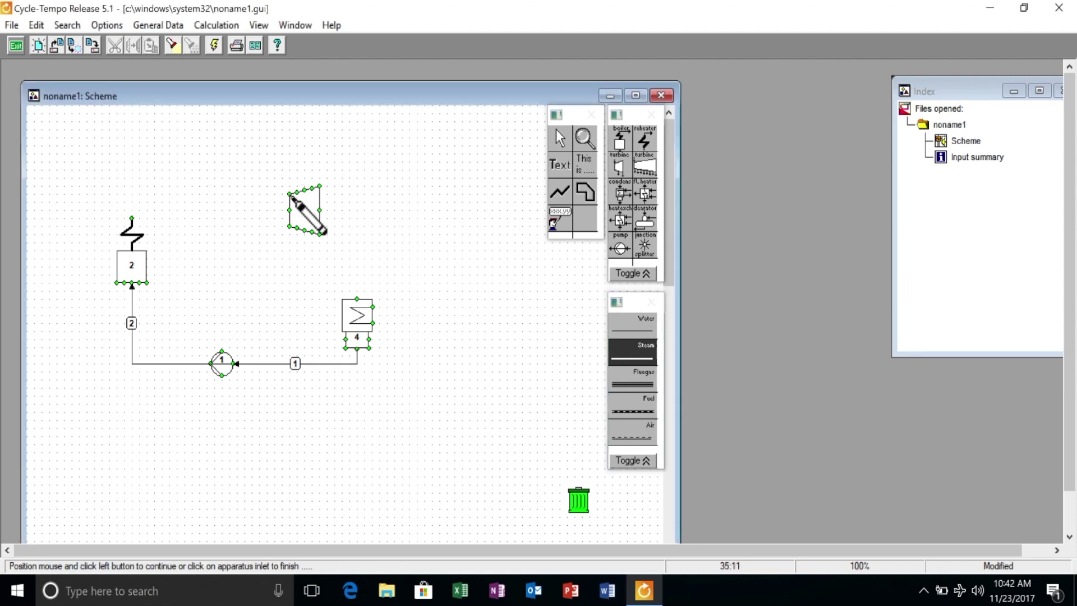
click(289, 191)
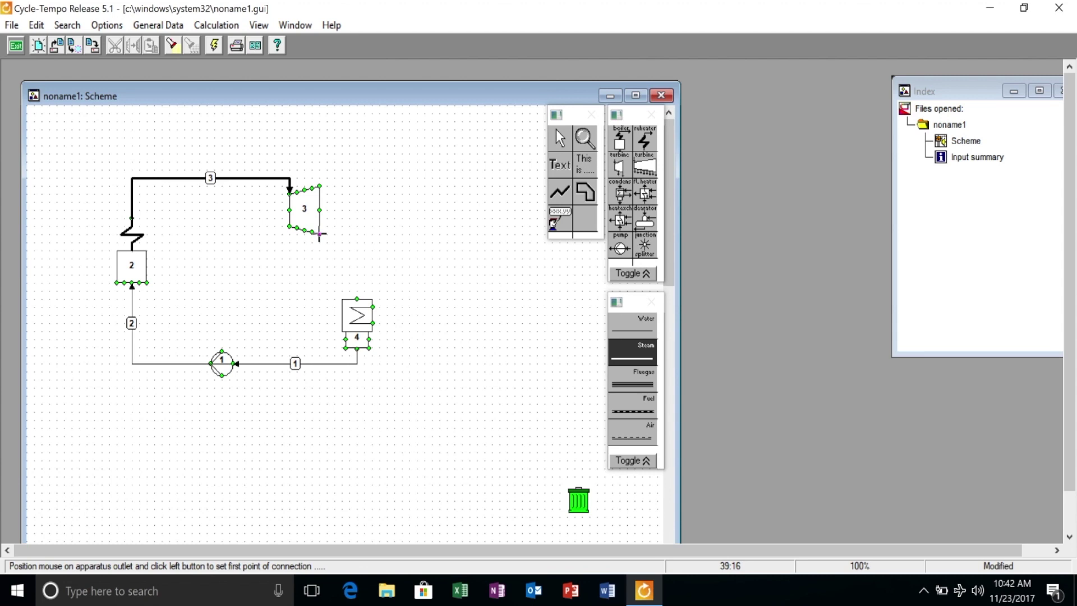
click(320, 235)
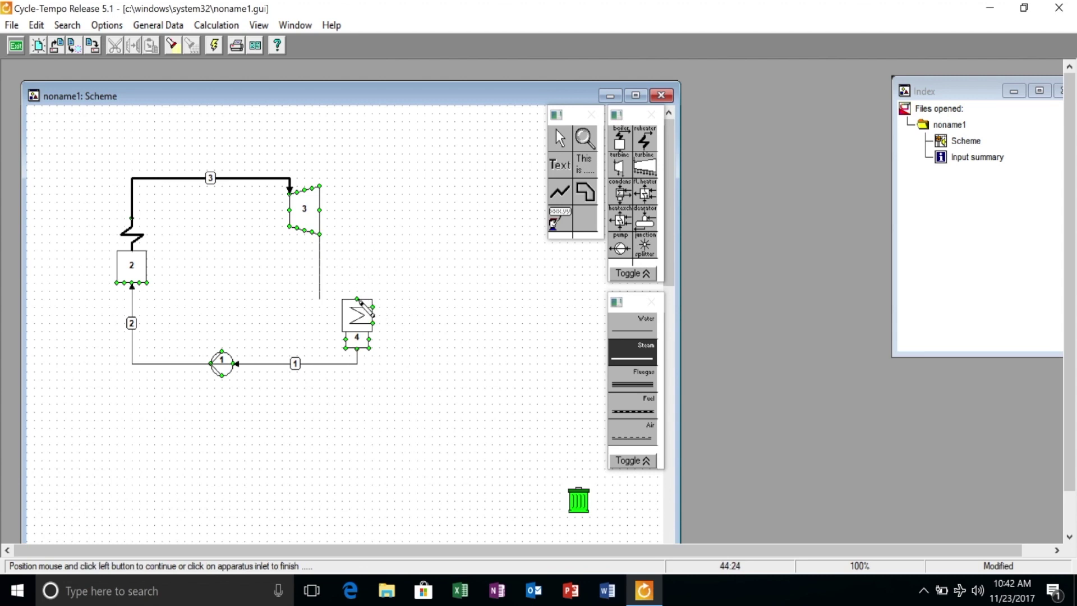
click(359, 300)
click(560, 136)
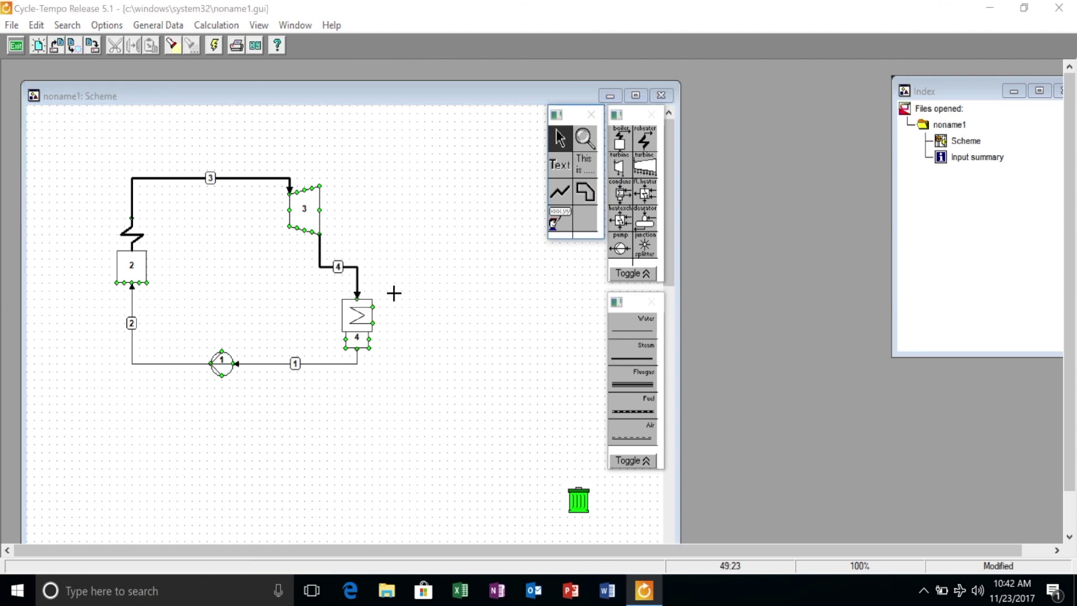
click(363, 324)
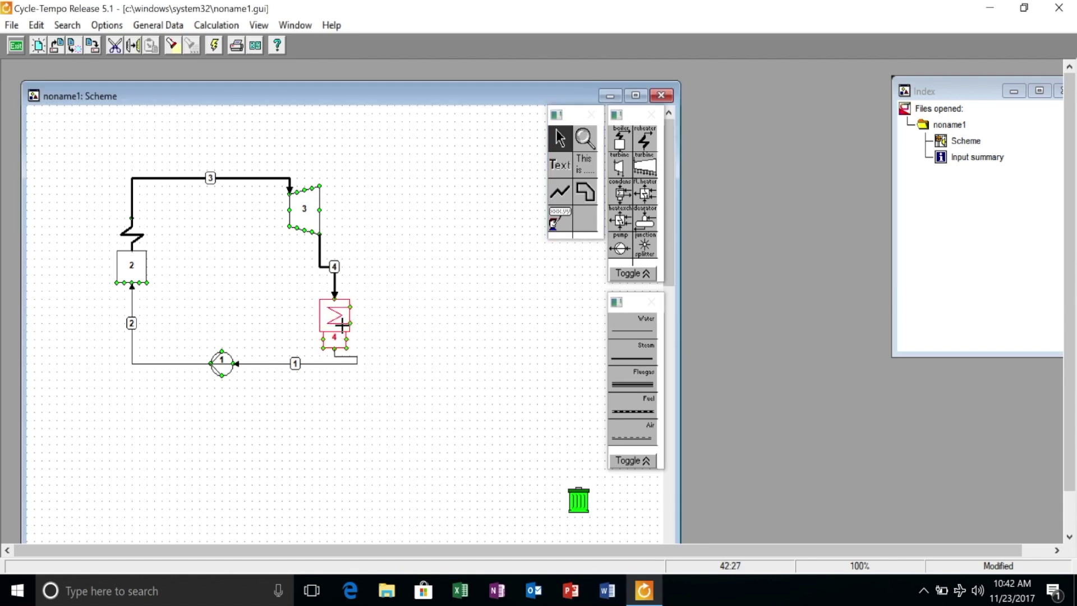
- Move condenser 4 under the turbine, lower pump 1, realign boiler 2 and raise pipe 3
drag(341, 320, 317, 320)
drag(234, 362, 227, 380)
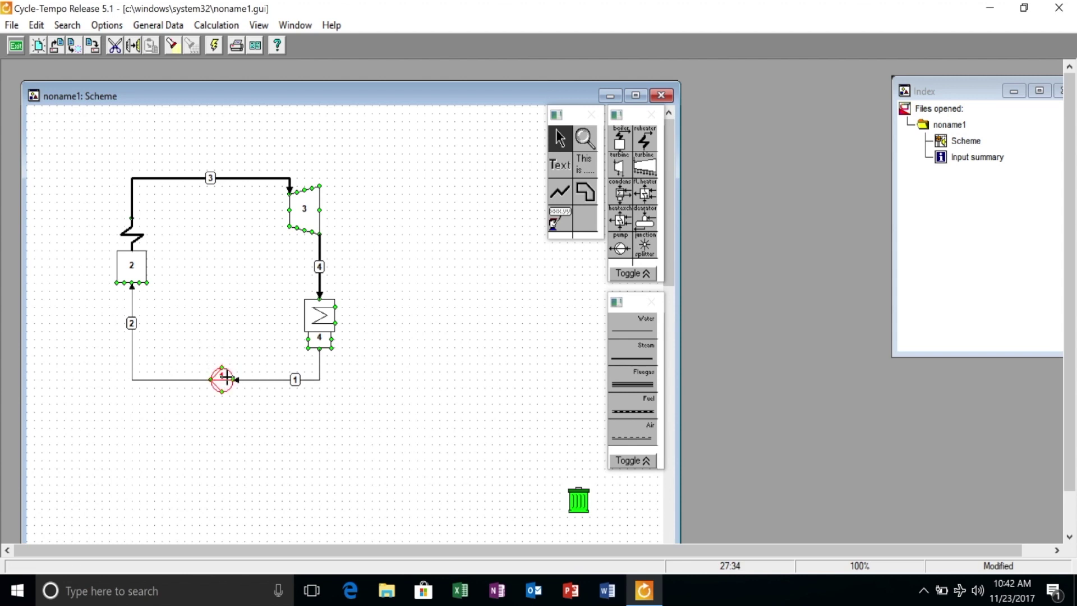
drag(138, 266, 155, 273)
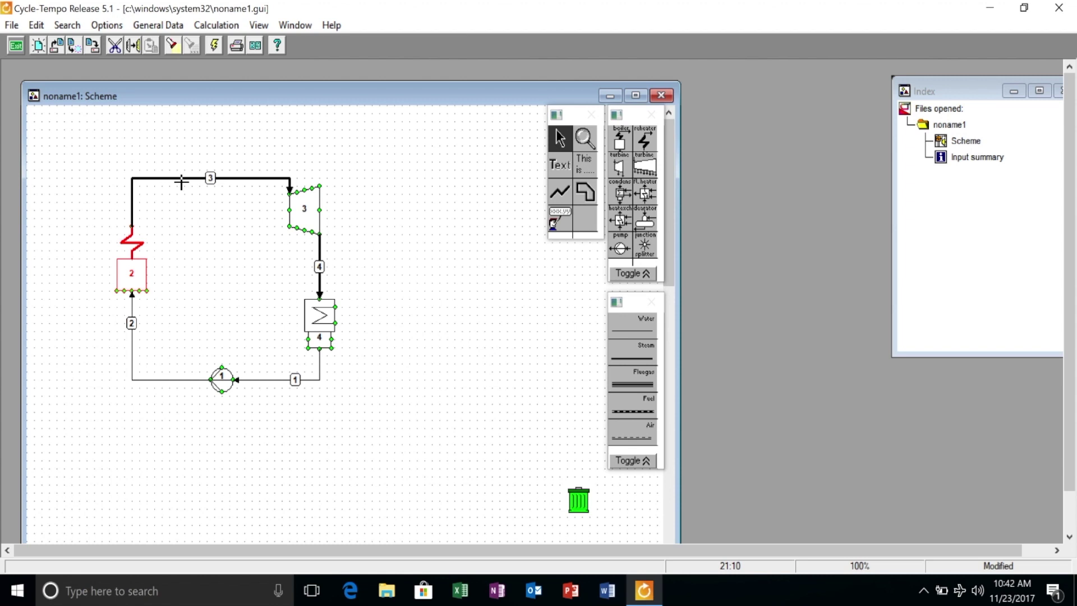
drag(181, 180, 181, 171)
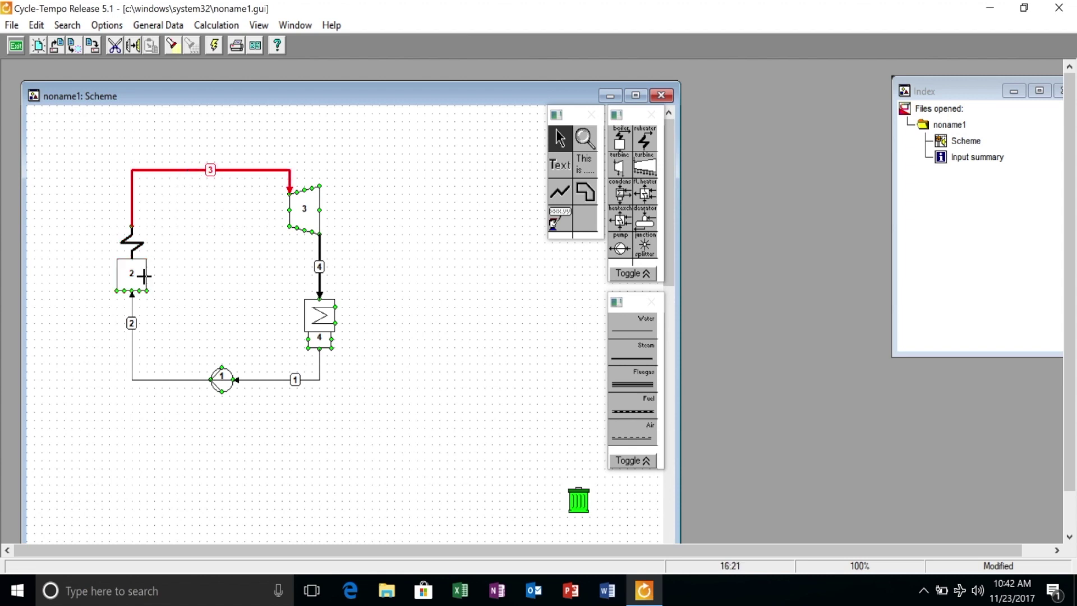
mouse_move(144, 275)
mouse_down()
mouse_move(142, 254)
mouse_move(143, 268)
mouse_up()
click(171, 264)
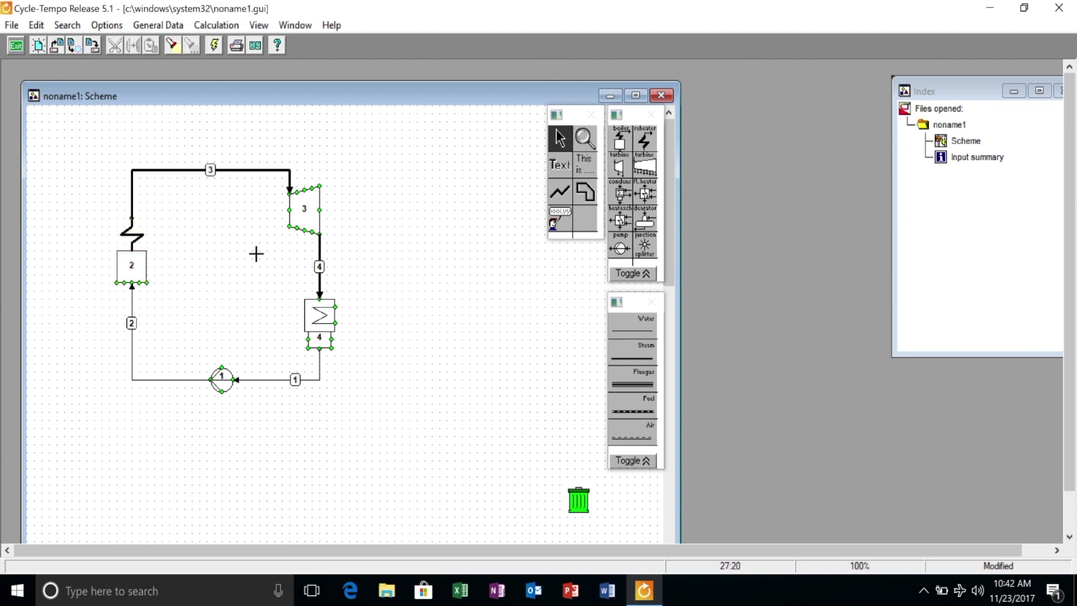
- Place a generator to the right of turbine 3
click(639, 275)
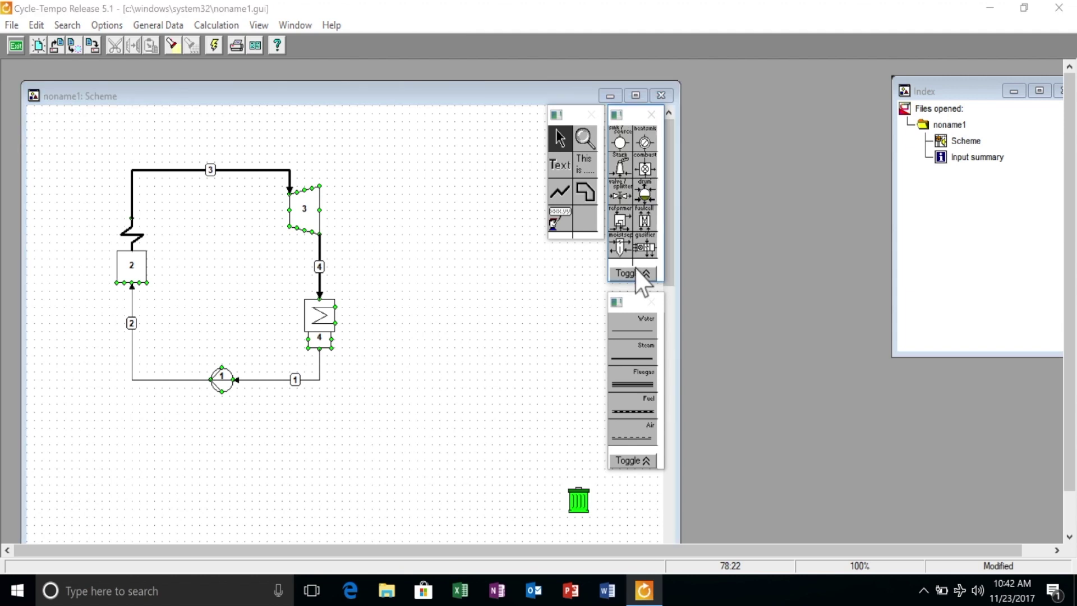
click(638, 273)
click(644, 191)
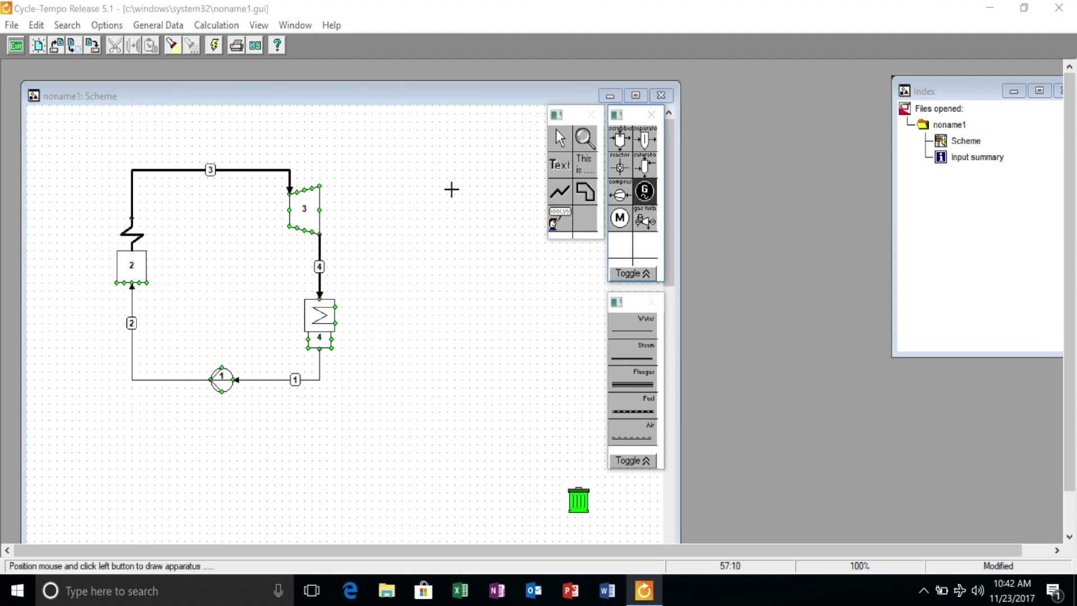
click(394, 209)
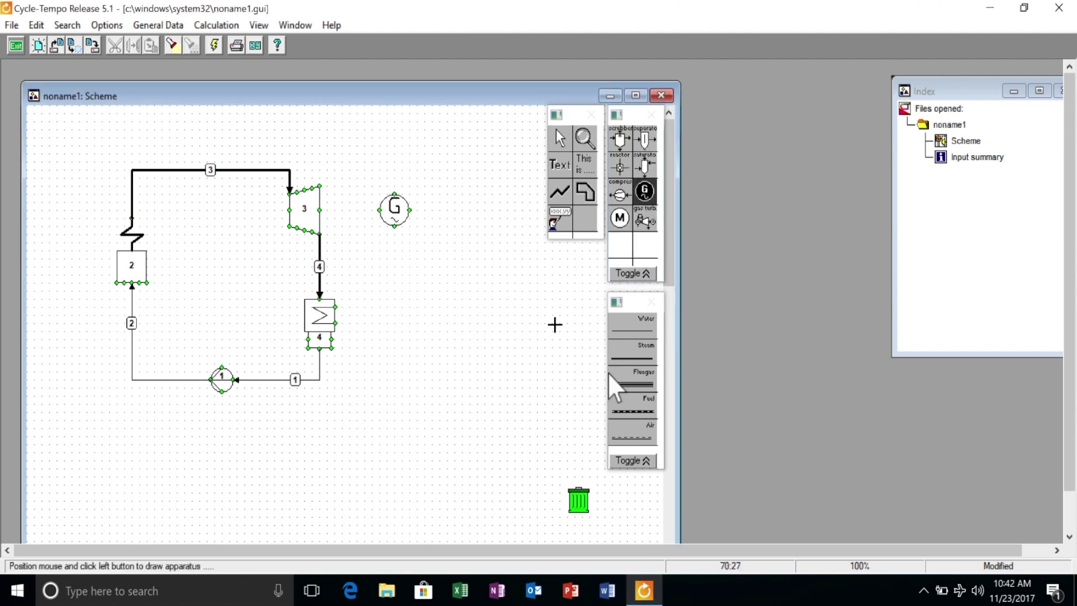
- Link turbine 3 to the generator with a shaft connection
click(639, 461)
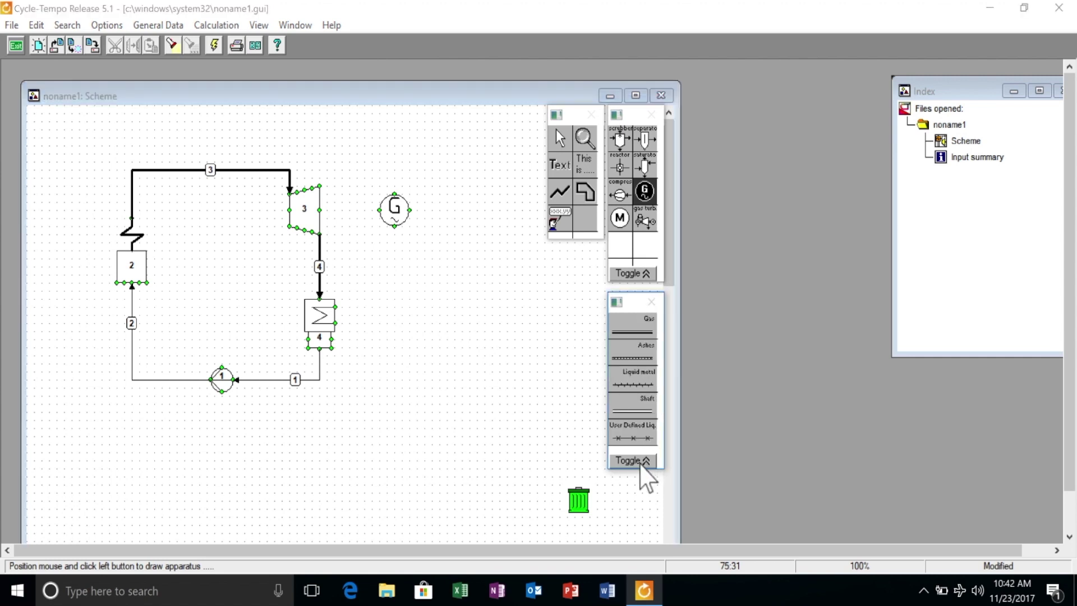
click(631, 407)
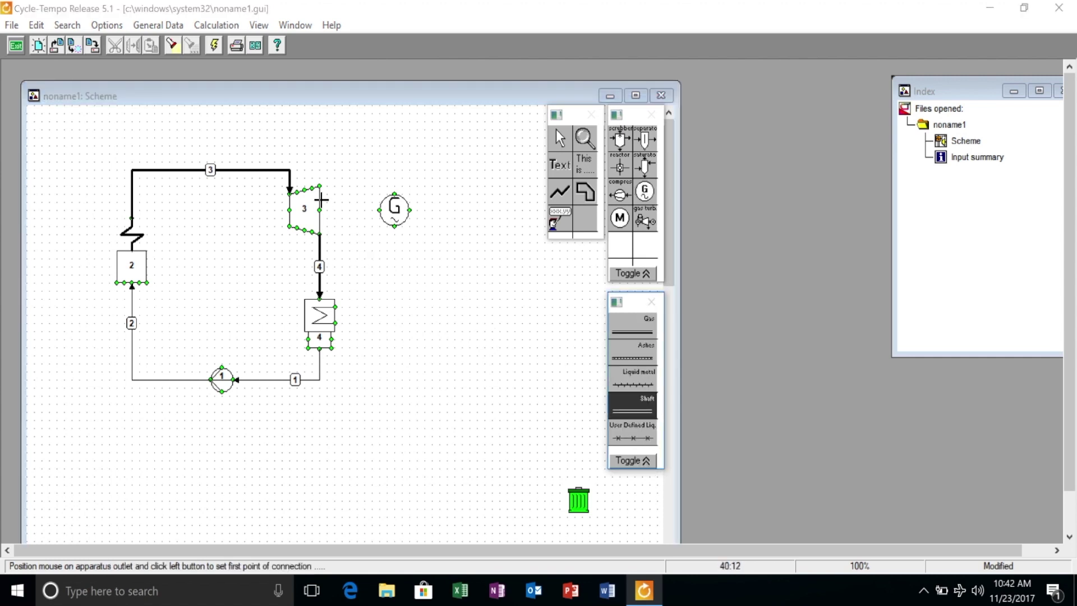
click(319, 210)
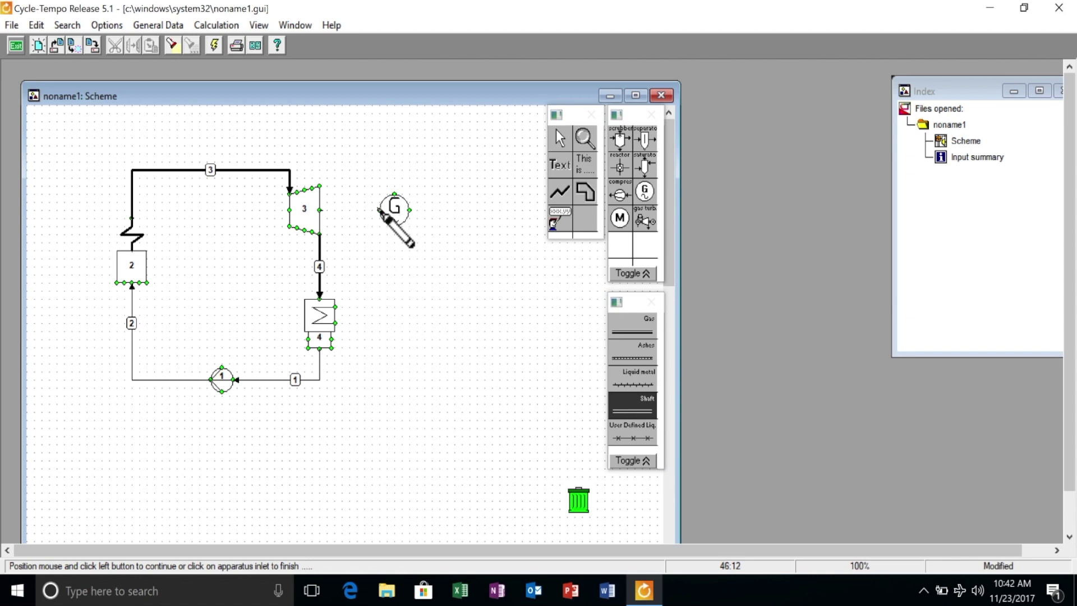
click(380, 210)
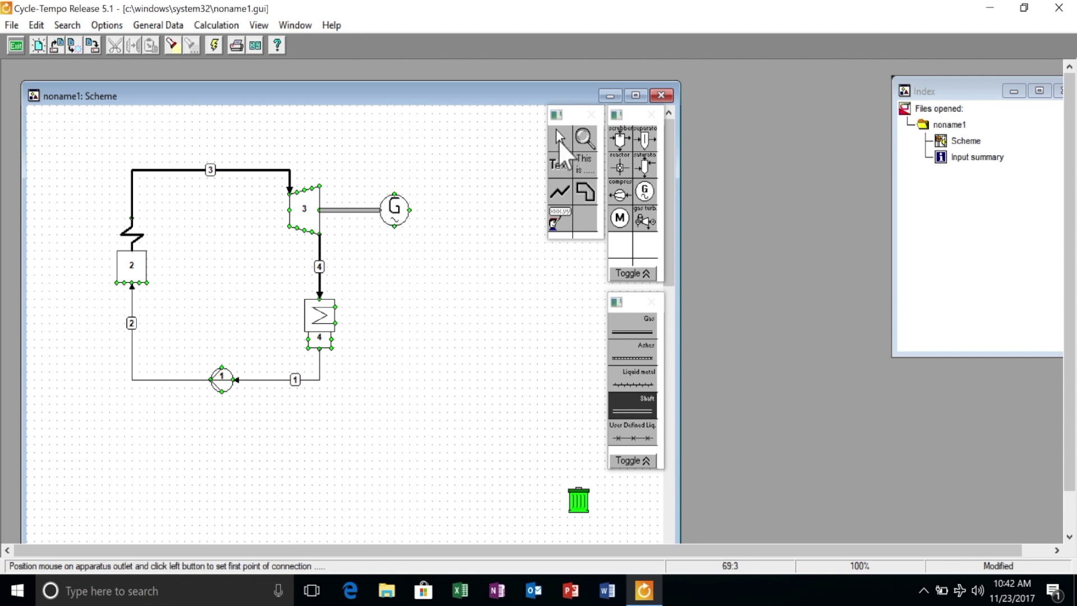
click(557, 140)
- Place sink/source 5, pump 6 and sink/source 7 right of the condenser
click(633, 274)
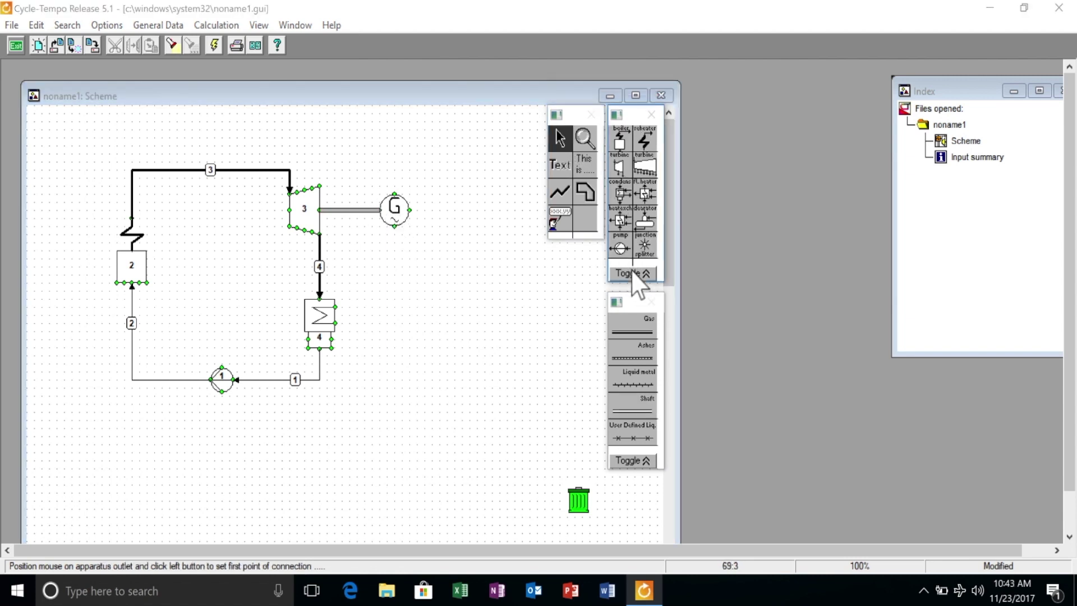
click(633, 274)
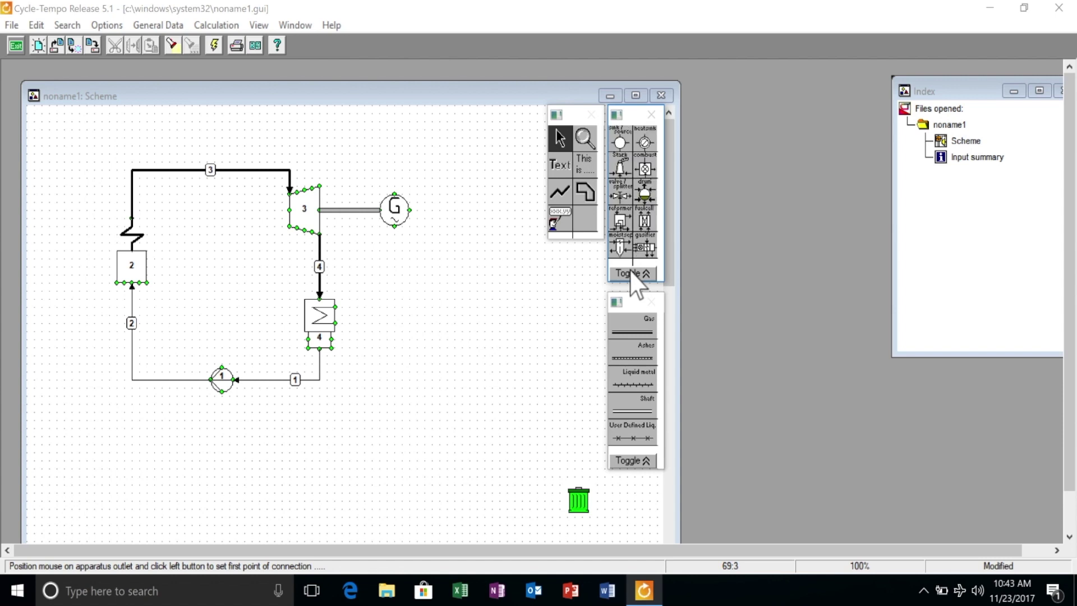
click(619, 135)
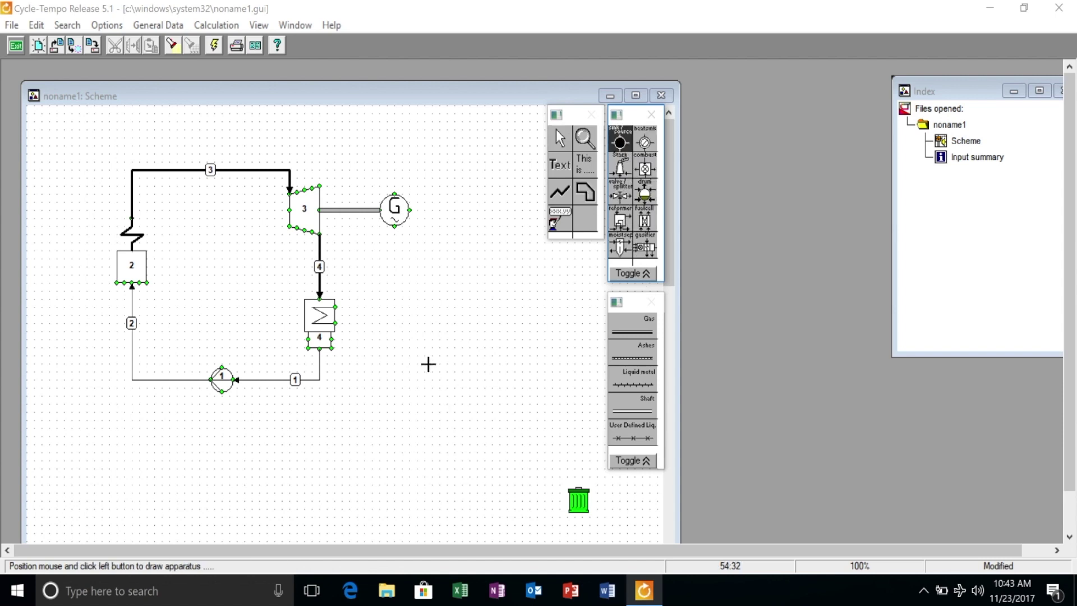
click(420, 367)
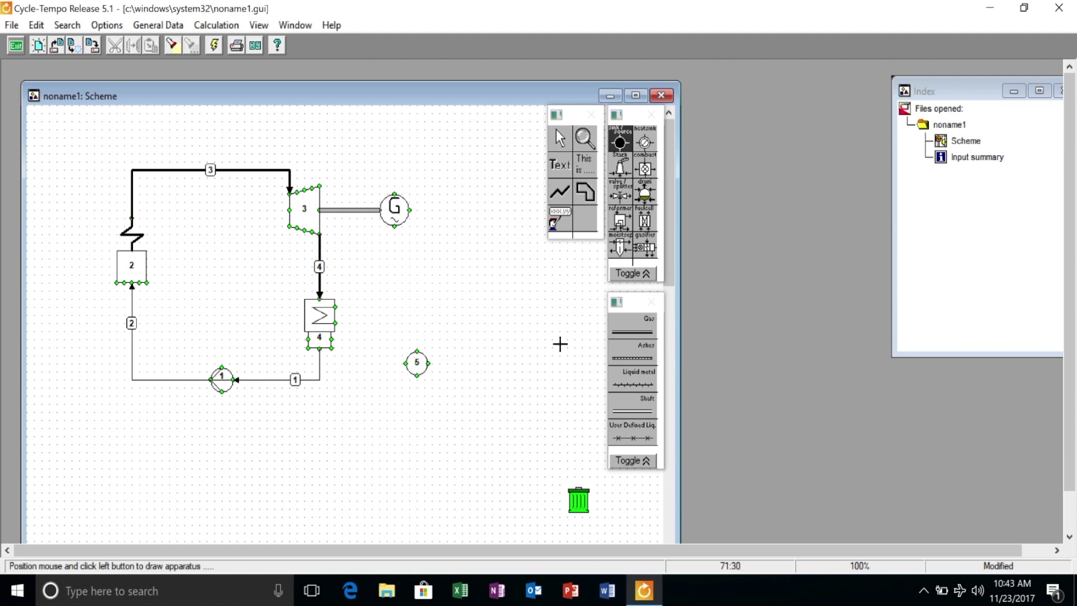
click(635, 273)
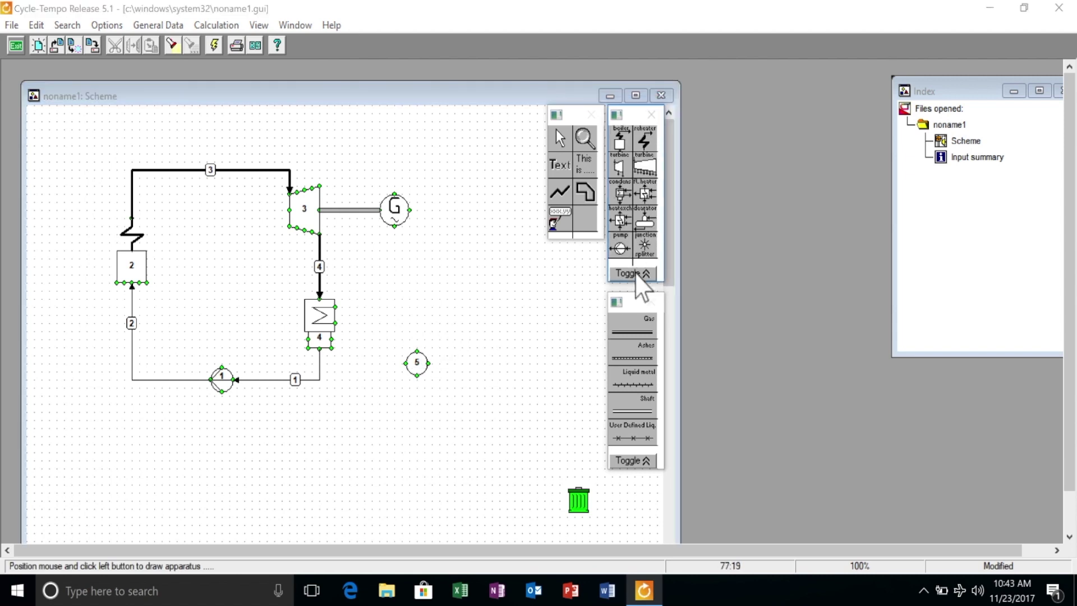
click(621, 242)
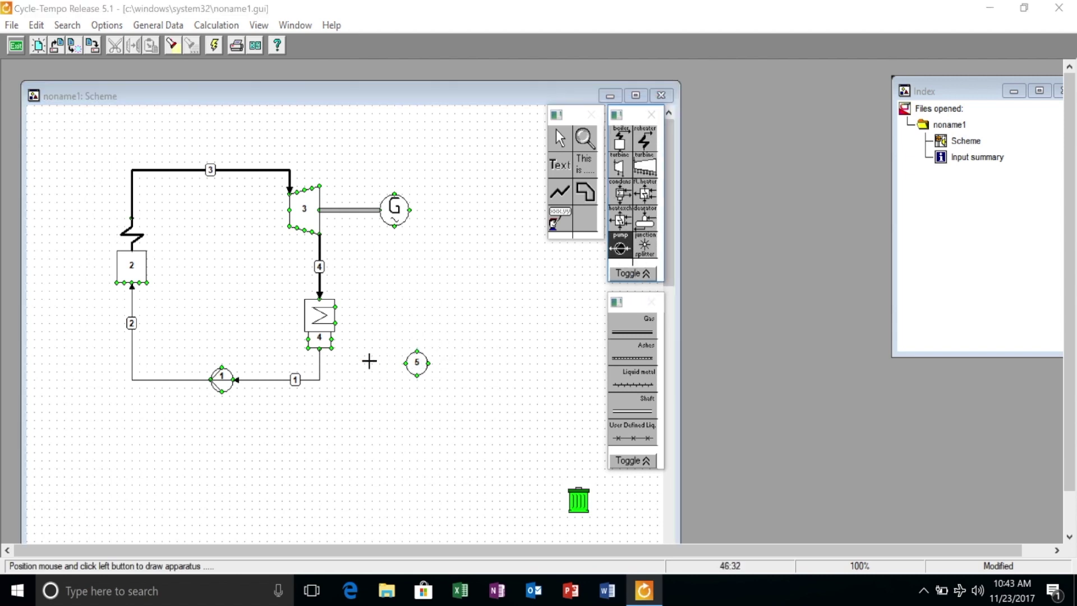
click(371, 363)
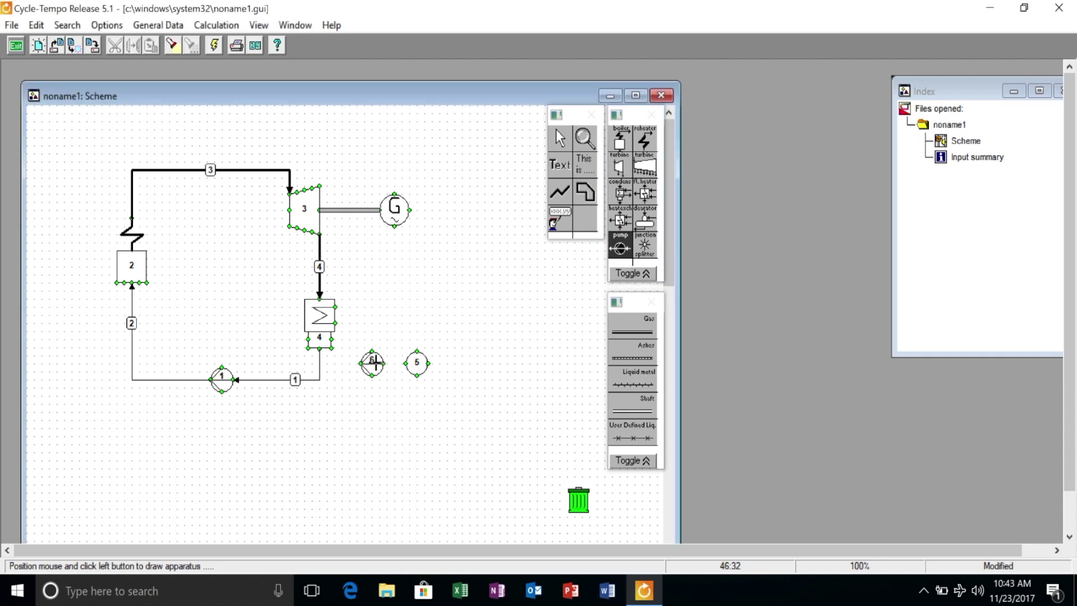
click(626, 274)
click(620, 142)
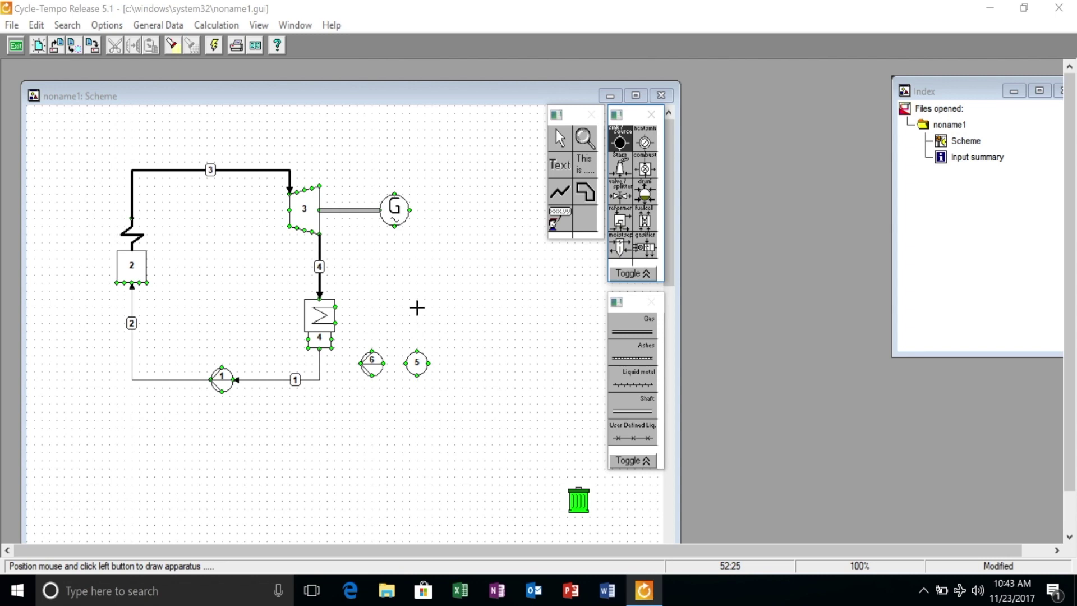
click(417, 309)
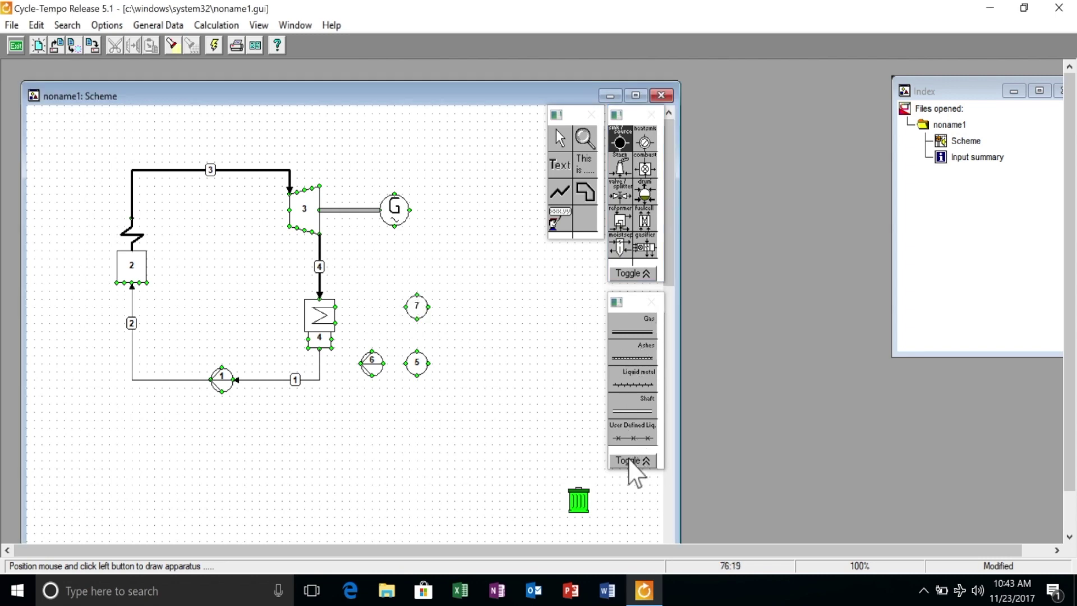
- Choose water as the connection type
click(631, 460)
click(633, 464)
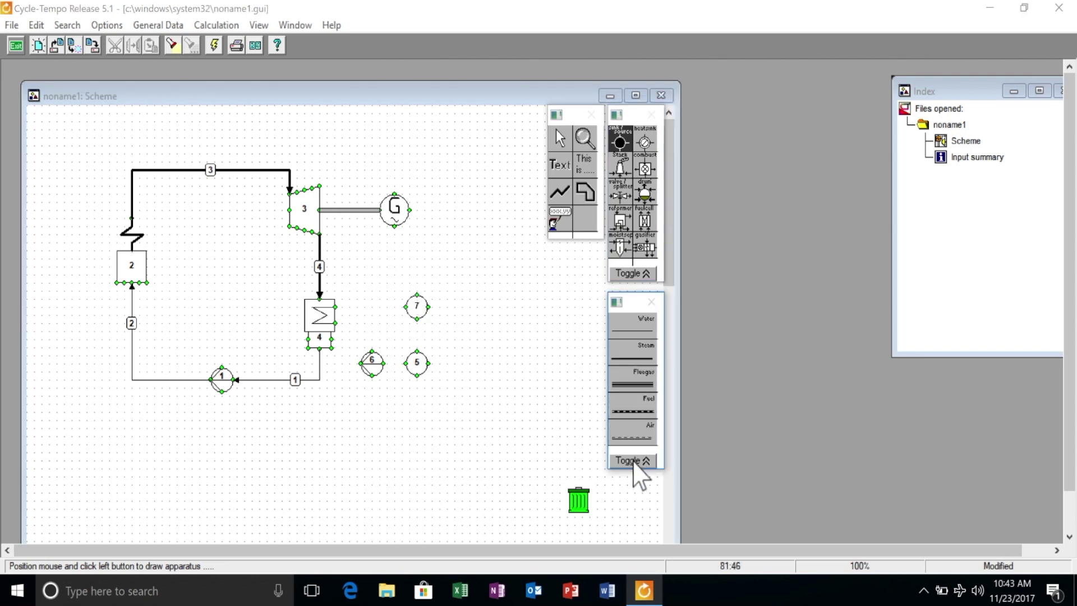
click(633, 325)
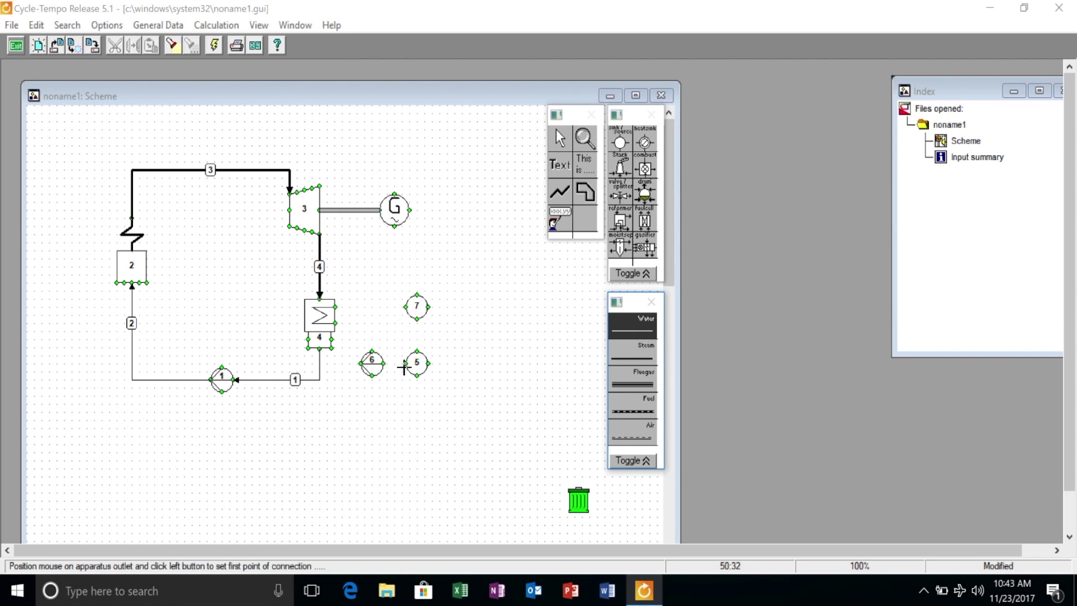
- Draw water pipes 5 (unit 5 to pump 6), 6 (pump 6 to condenser) and 7 (condenser to sink 7)
click(408, 362)
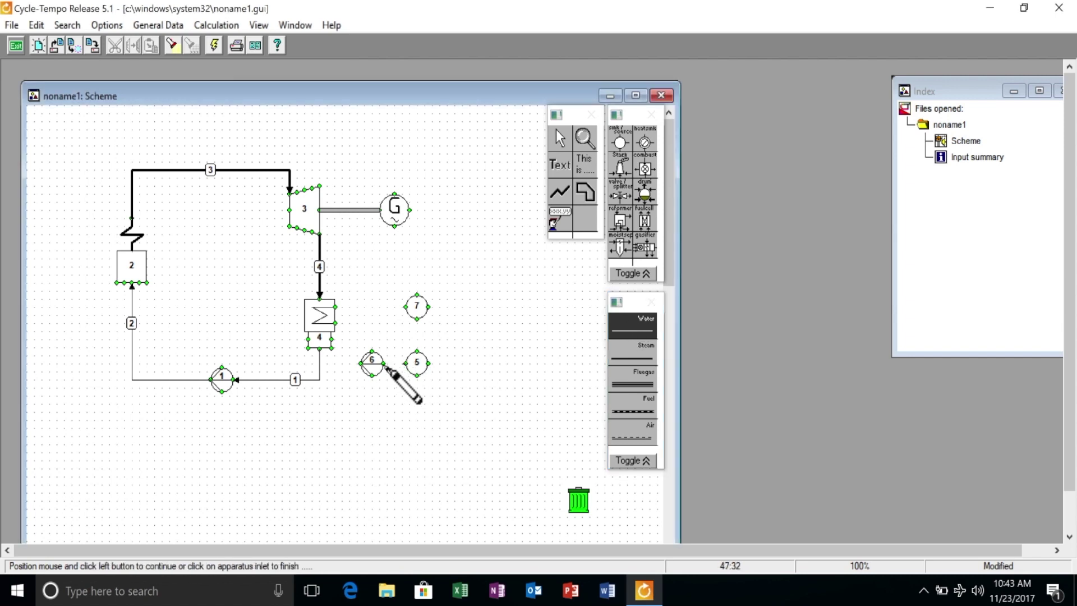
click(384, 364)
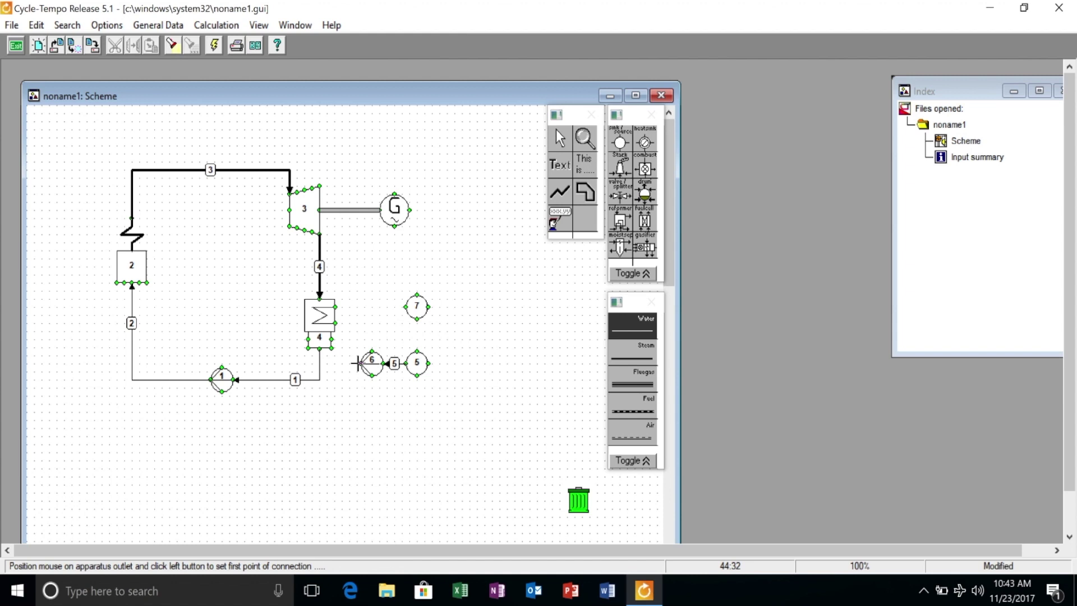
click(360, 363)
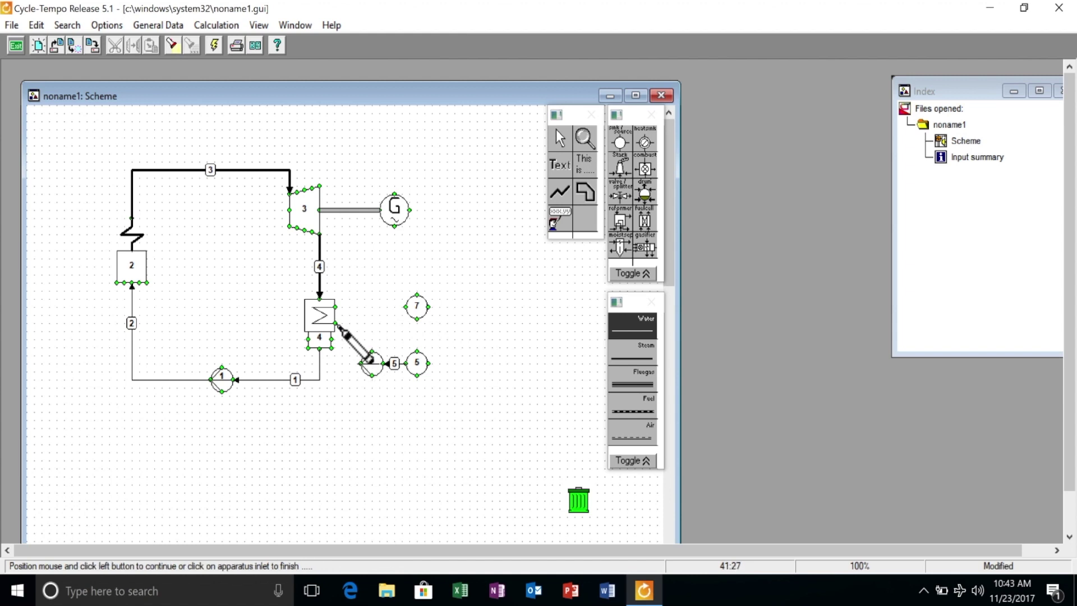
click(335, 321)
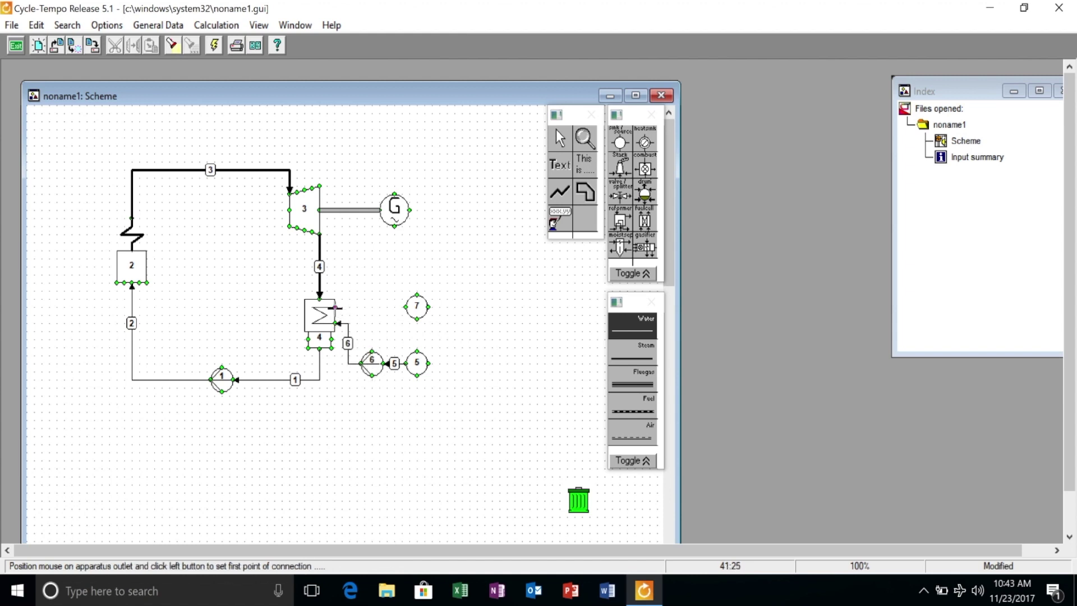
click(336, 307)
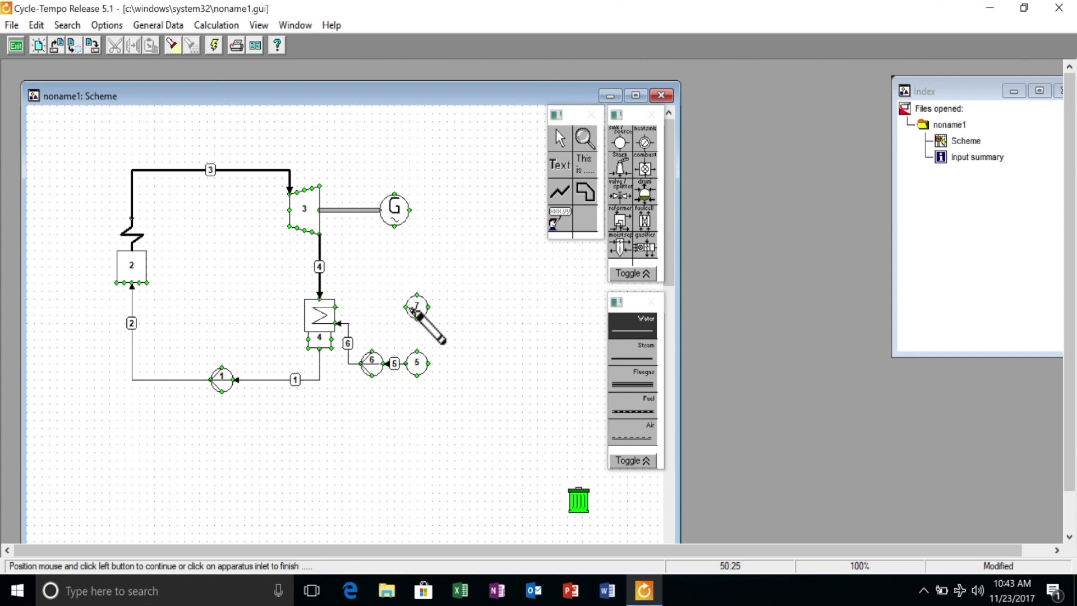
click(405, 306)
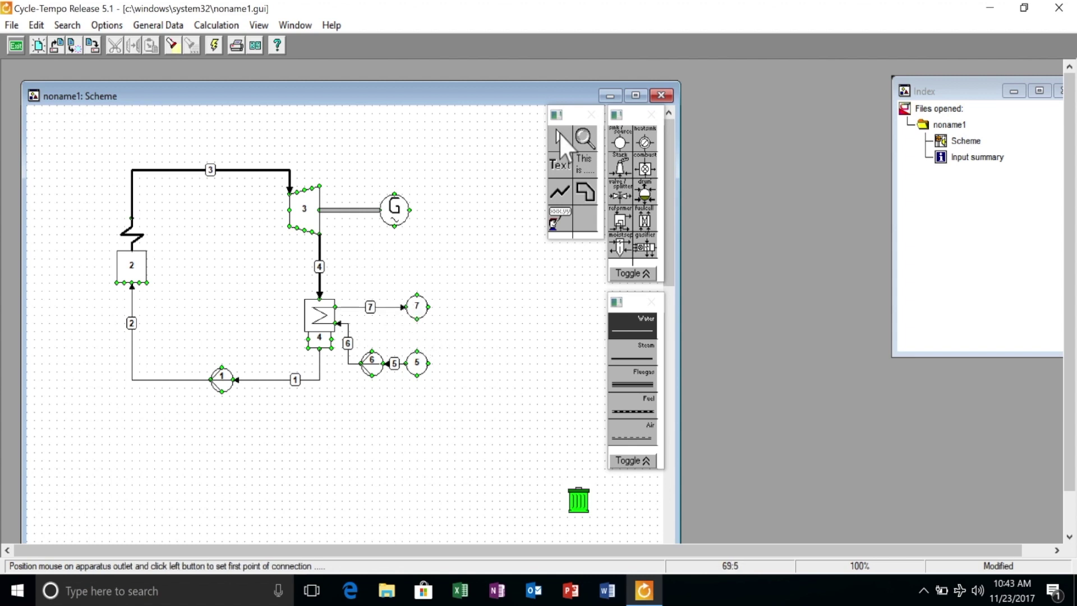
click(559, 135)
- Shift unit 5 right and line sink 7 up above it
drag(418, 363, 432, 368)
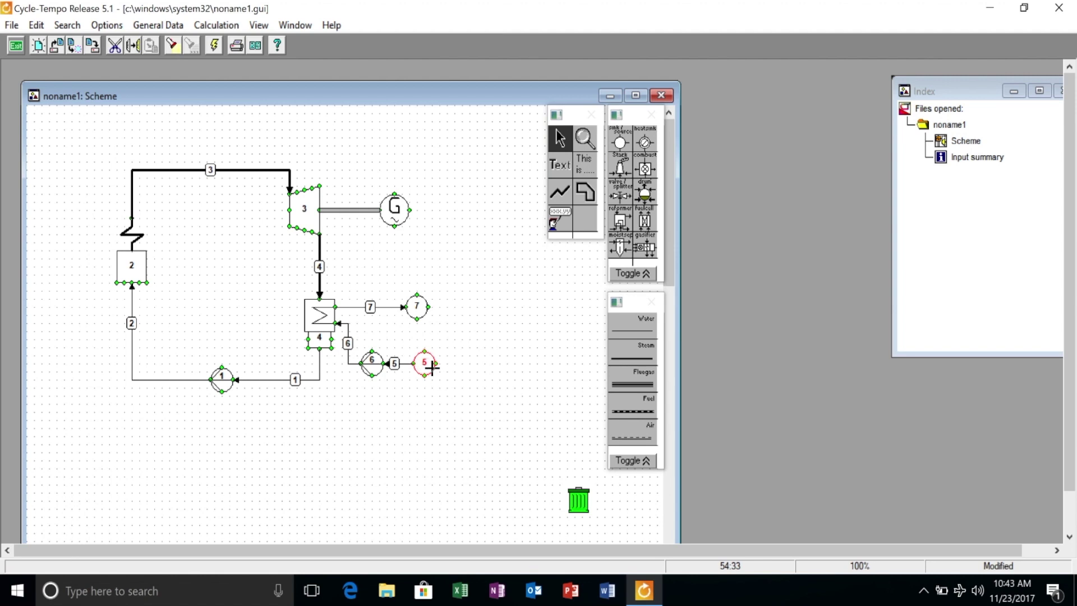
click(398, 362)
click(402, 363)
drag(417, 308, 426, 307)
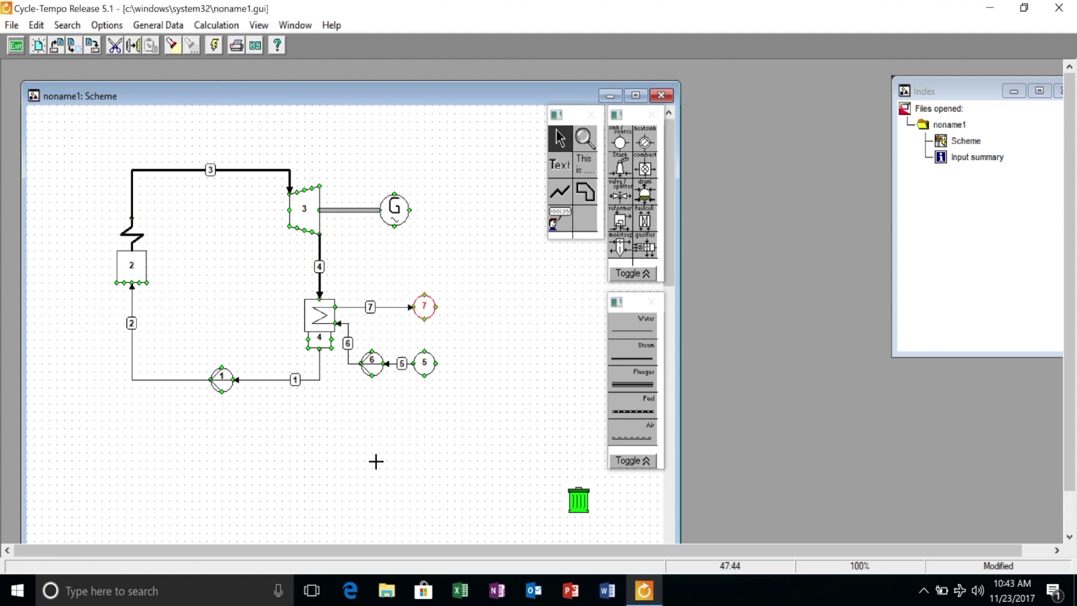
click(564, 139)
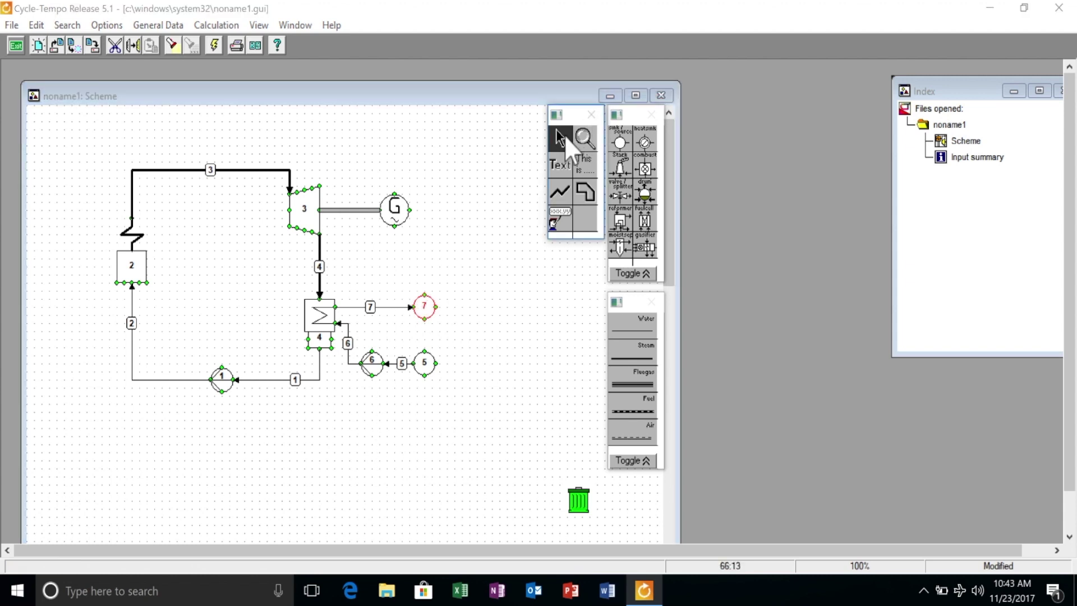
- Add the bold title 'Simple Rankine cycle' at the scheme's top-left
click(584, 164)
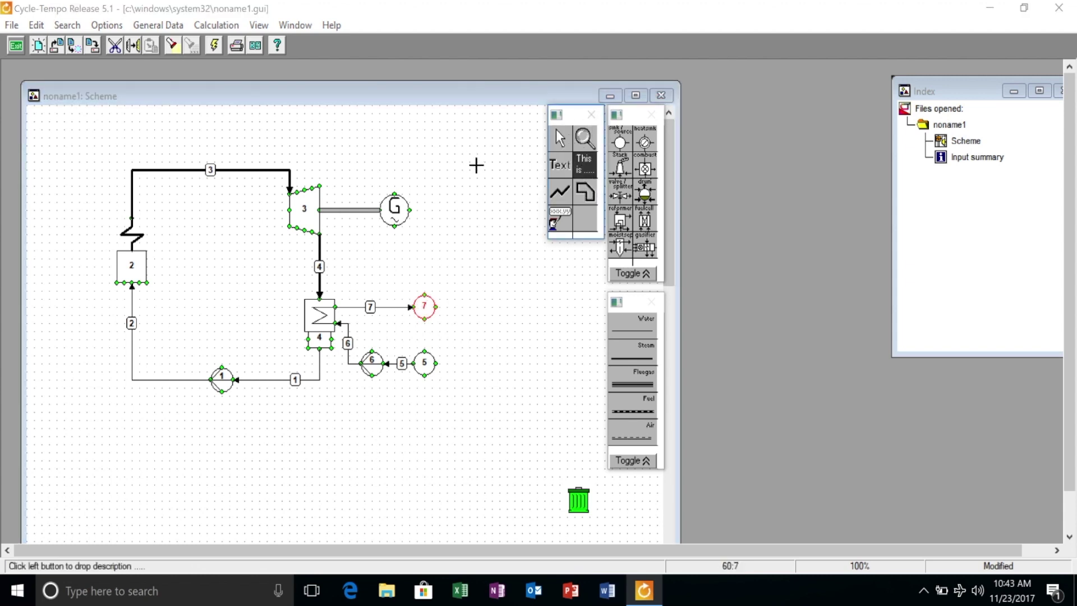
click(476, 165)
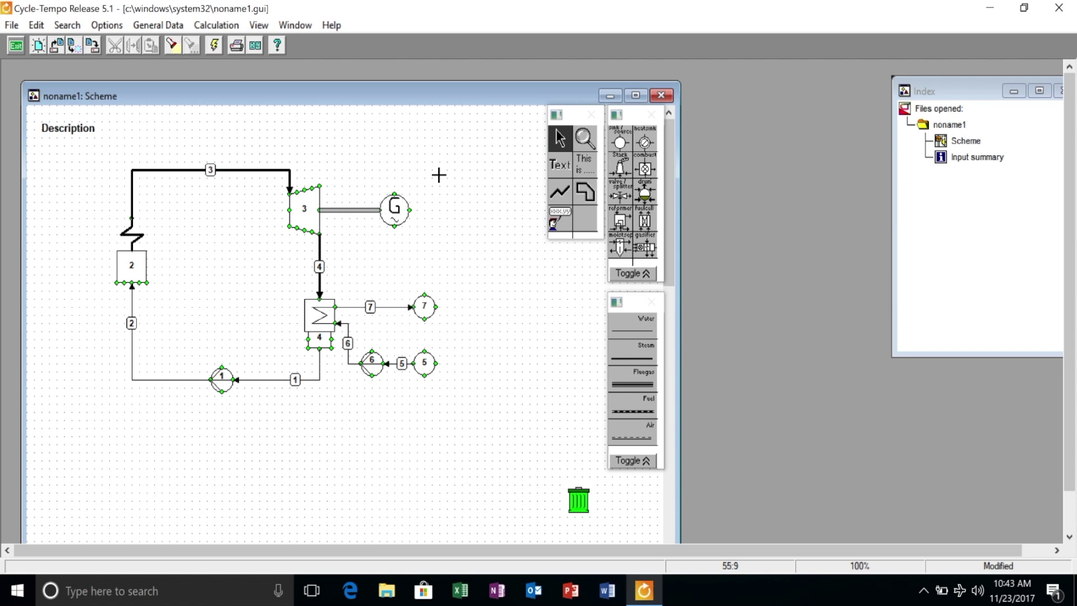
double_click(64, 128)
text(Simple Rankine cycle)
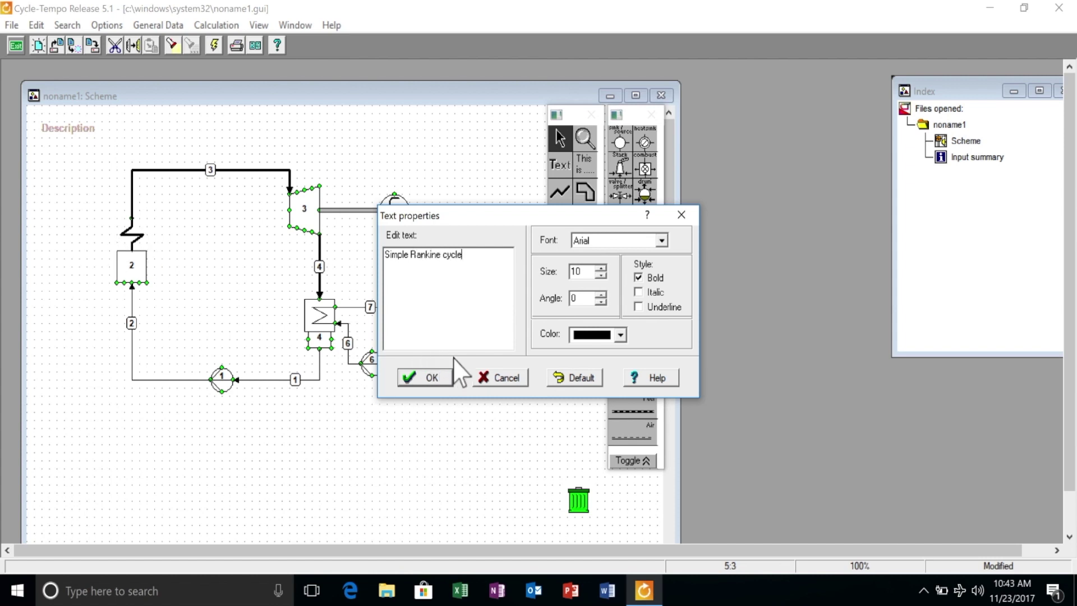
click(435, 378)
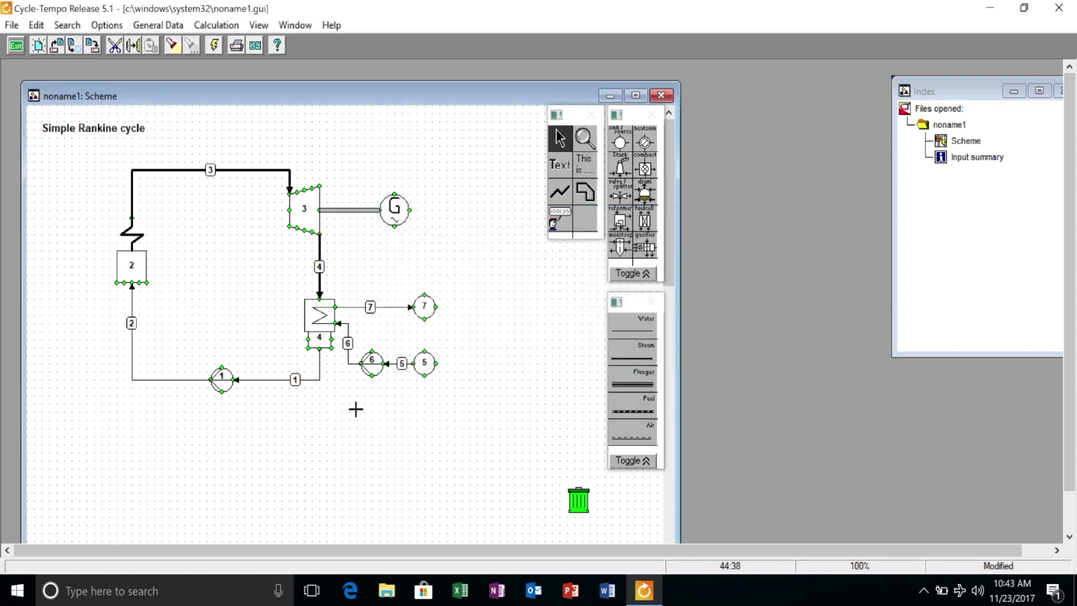
- Confirm pump 1's data, give boiler 2 DELP 0 bar and TOUT 400 °C, and turbine 3 ETHAI 0.85
double_click(221, 379)
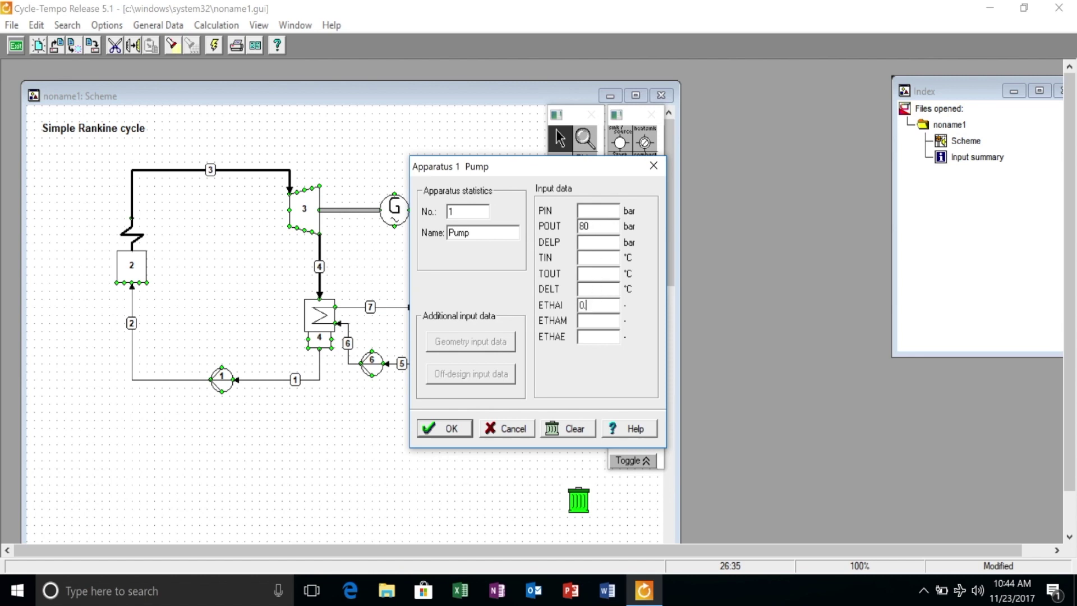
click(439, 428)
double_click(123, 266)
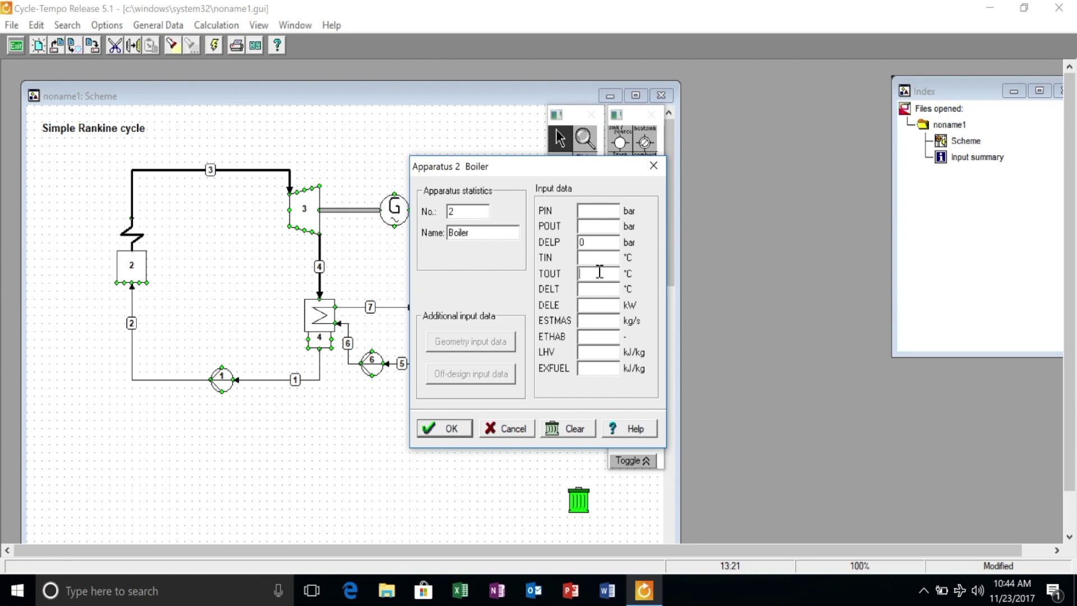
click(452, 427)
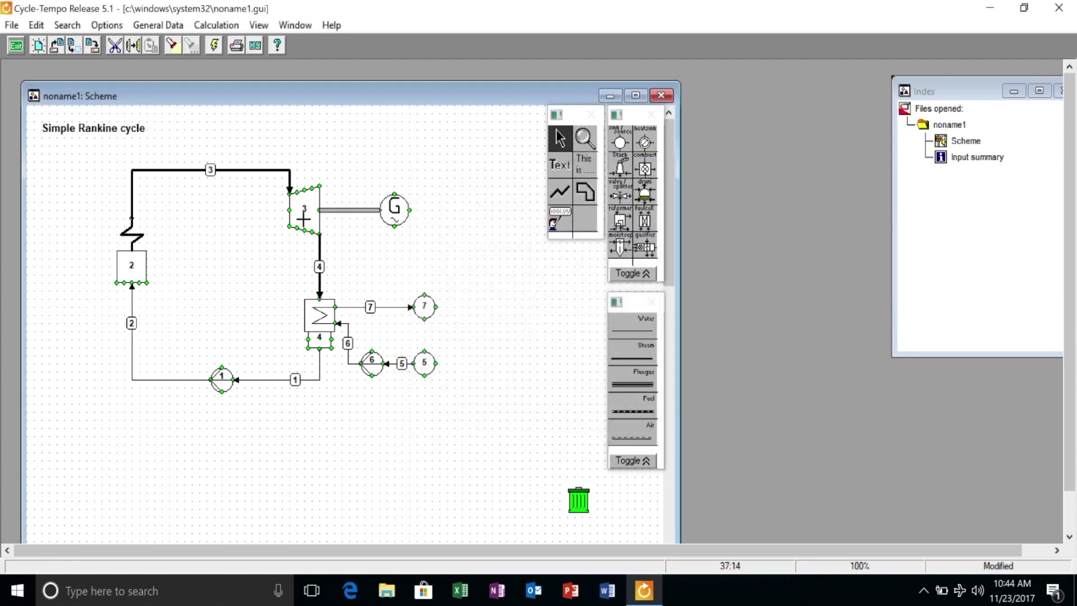
double_click(303, 219)
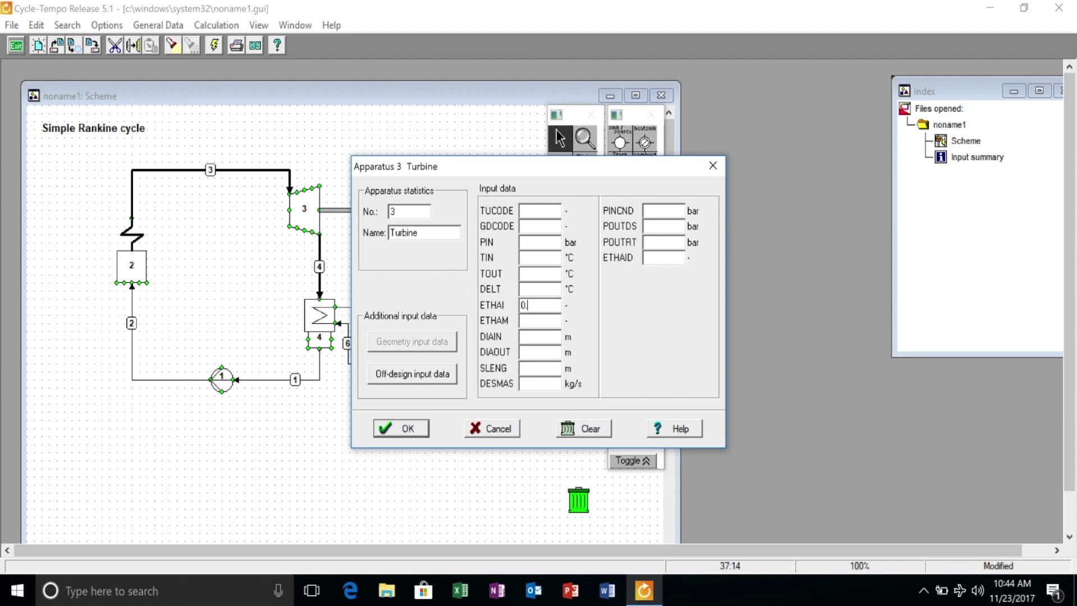
click(409, 432)
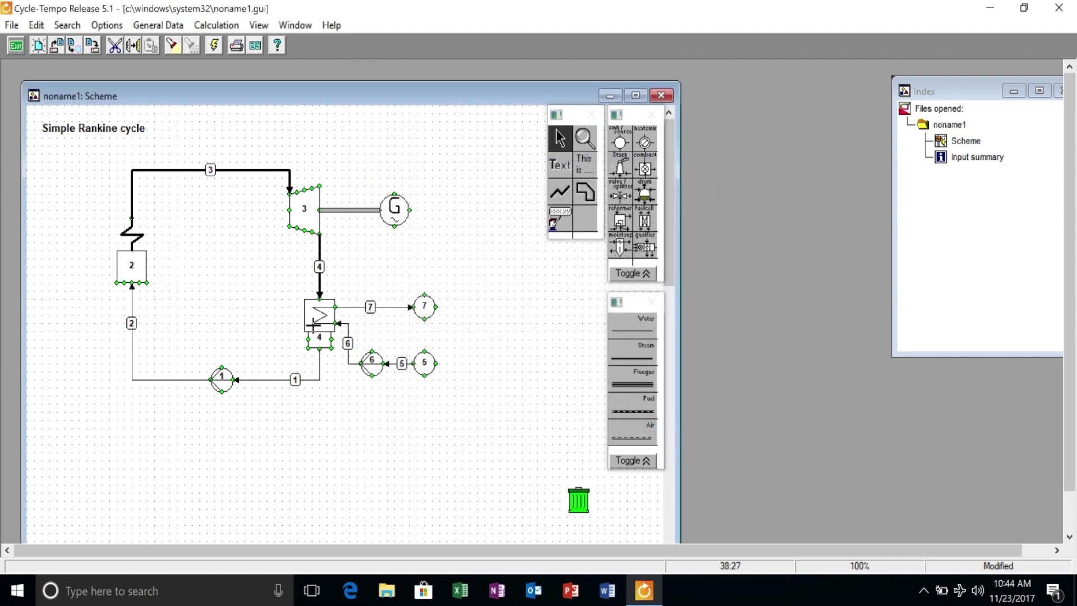
- Set condenser 4's data to 0.0425 bar with DELTH 5
double_click(312, 326)
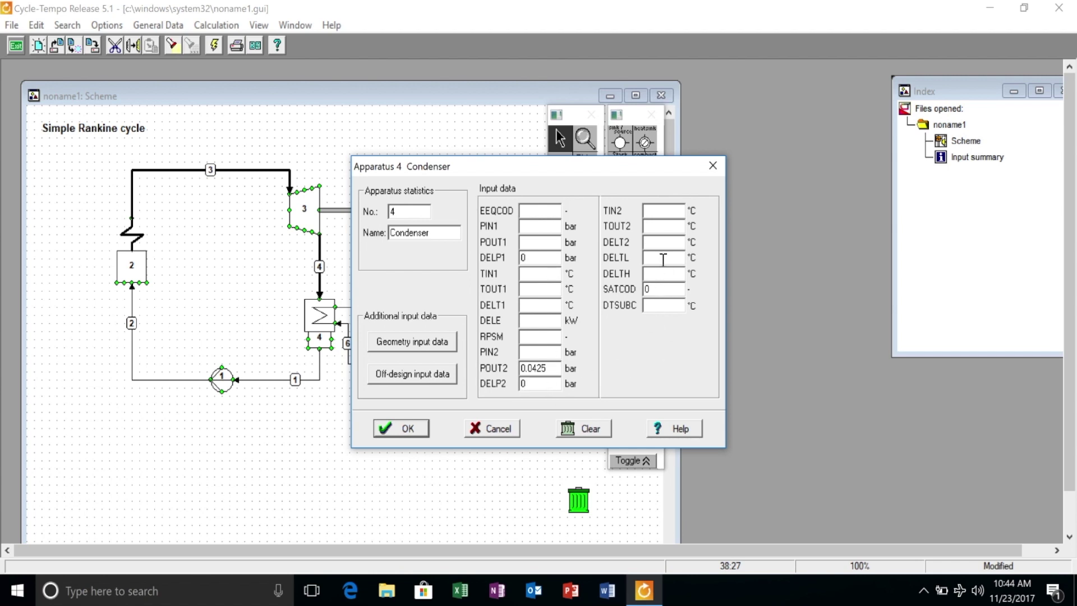
click(662, 272)
text(5)
click(425, 434)
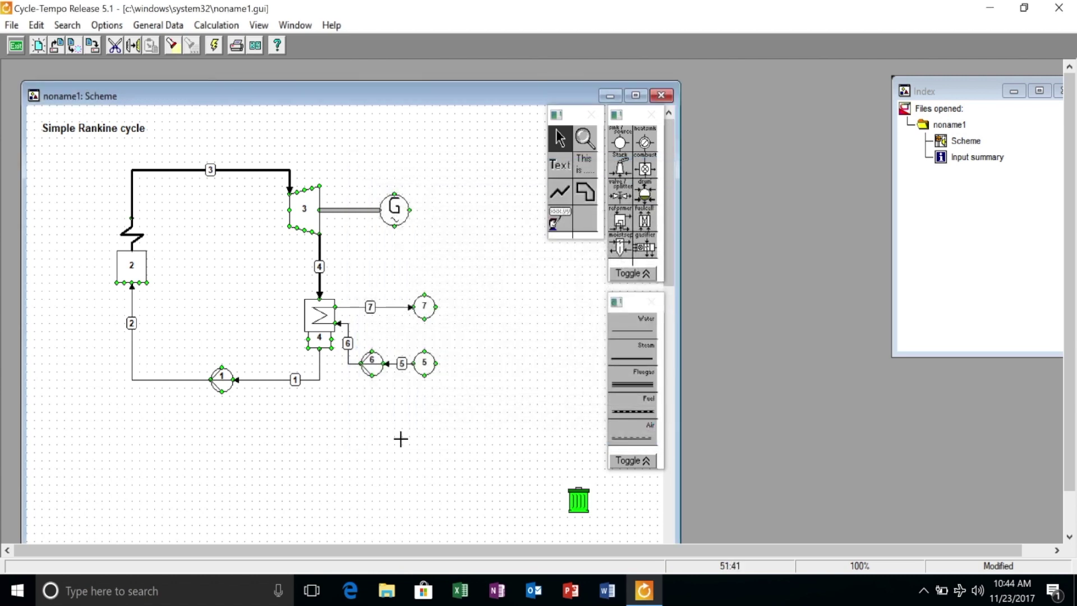
- Give cooling-water source 5 POUT 1 bar and TOUT 15 °C
double_click(421, 365)
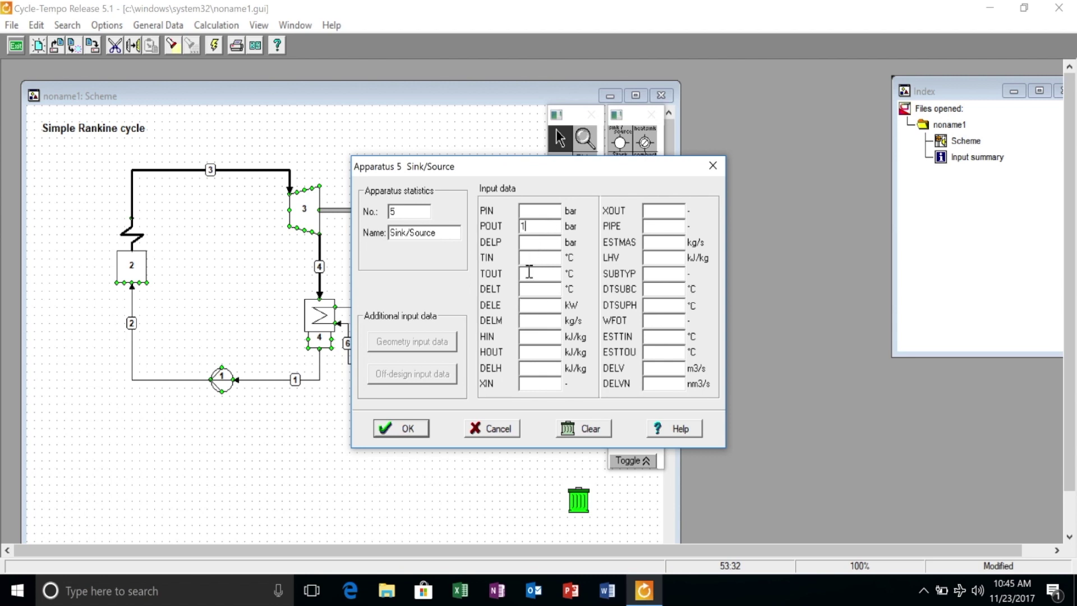
text(15)
click(406, 430)
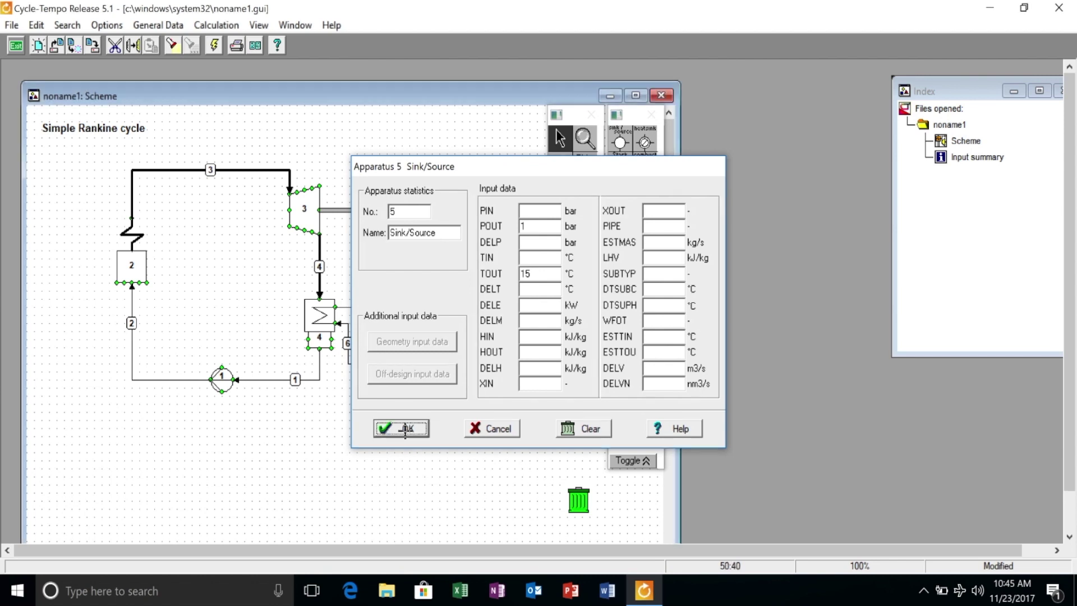
- Set pump 6's efficiency ETHAI to 0.75
double_click(372, 364)
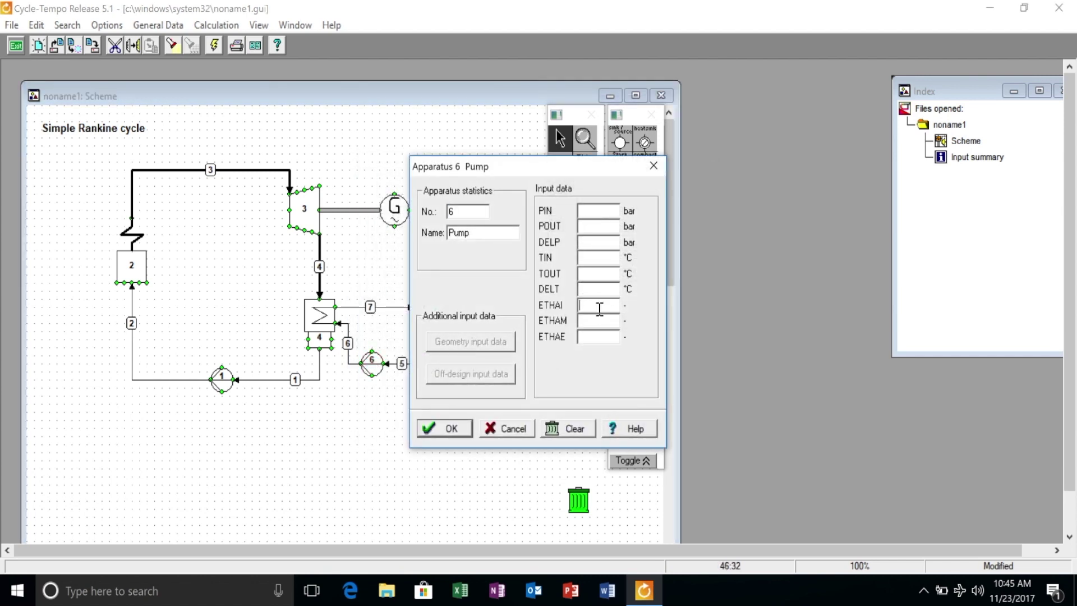
text(0.75)
click(451, 430)
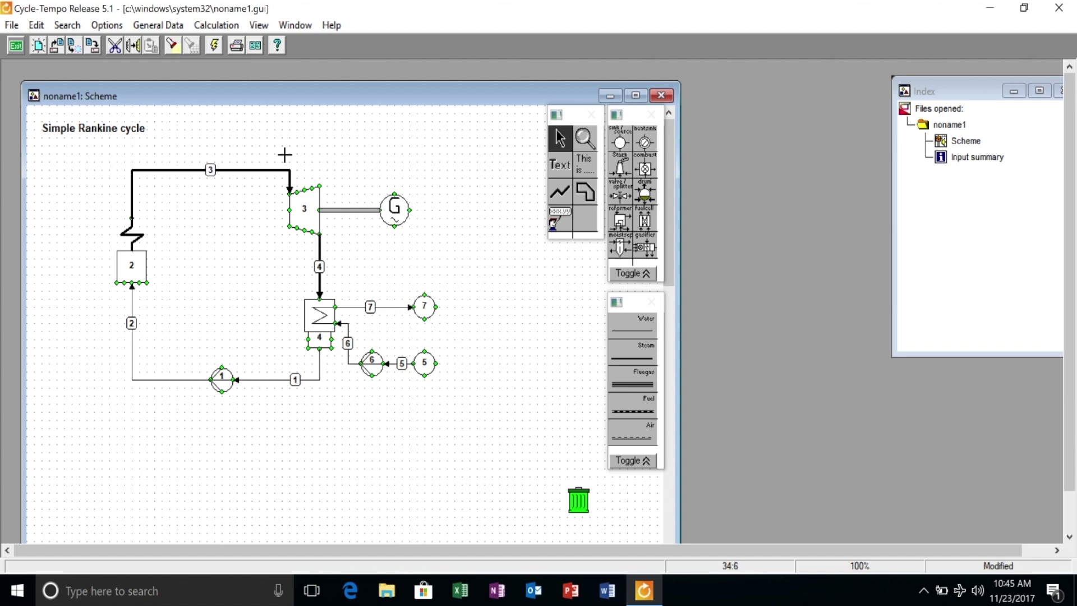
- Define turbine 3 as the power production function in General Data
click(162, 26)
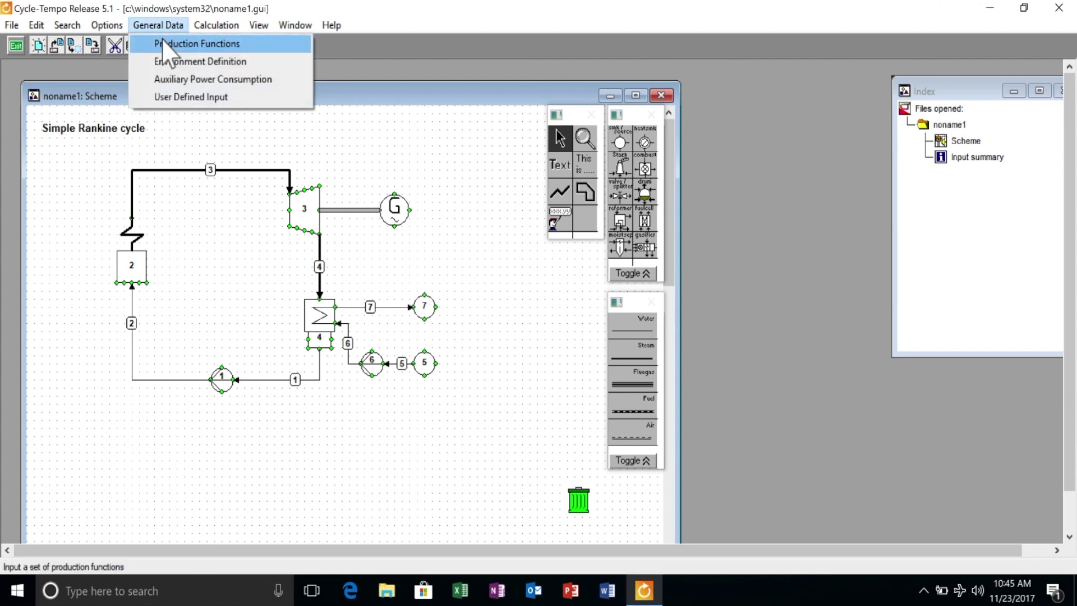
click(162, 42)
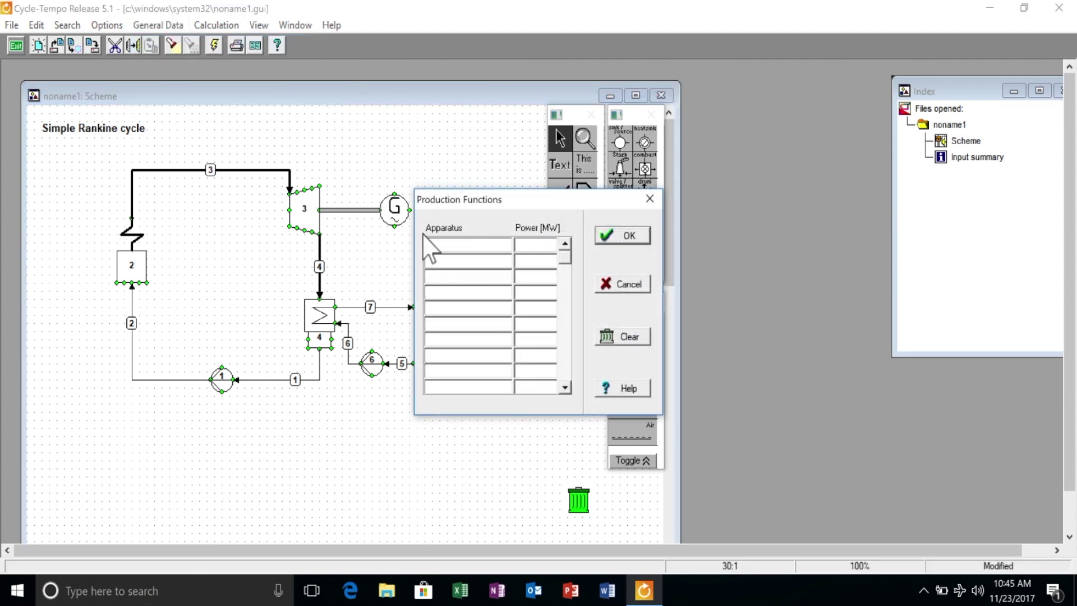
text(3)
click(624, 237)
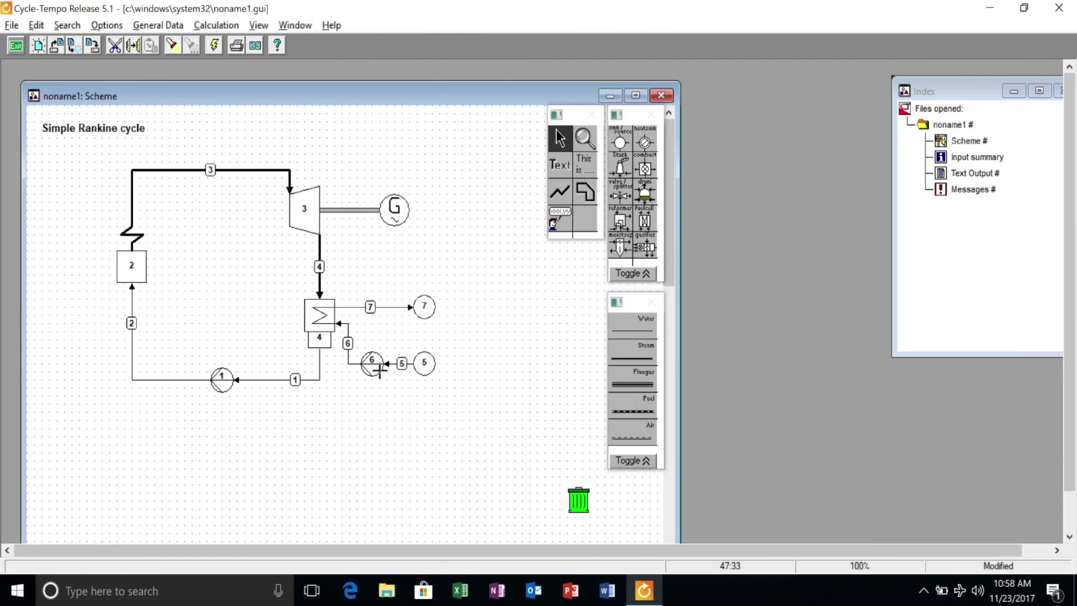
- Set pump 6's outlet pressure to 2 bar and the generator's ETAGEN to 1
double_click(377, 370)
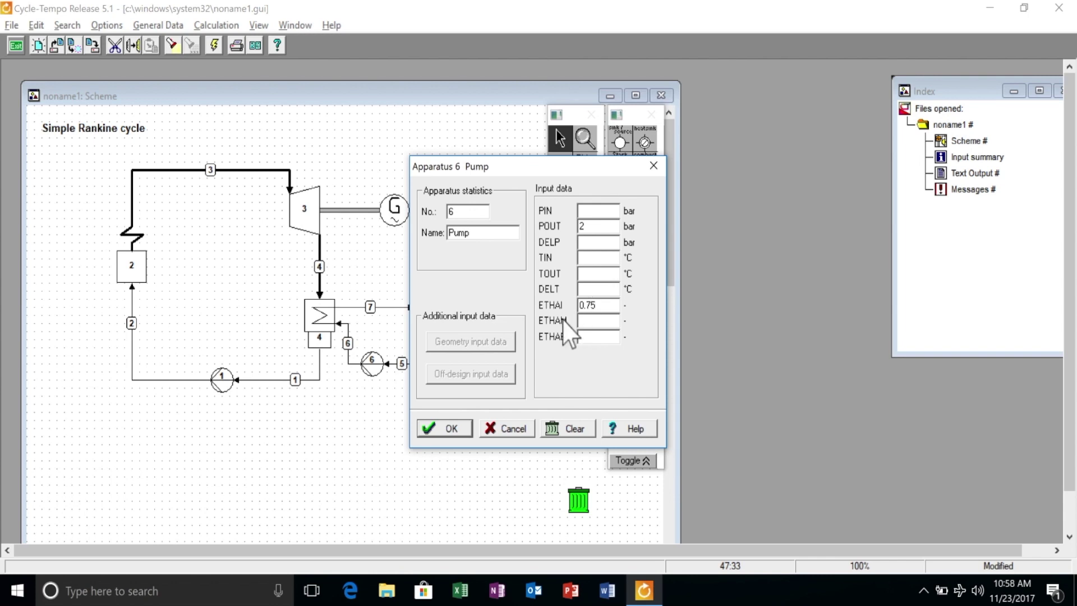
click(462, 432)
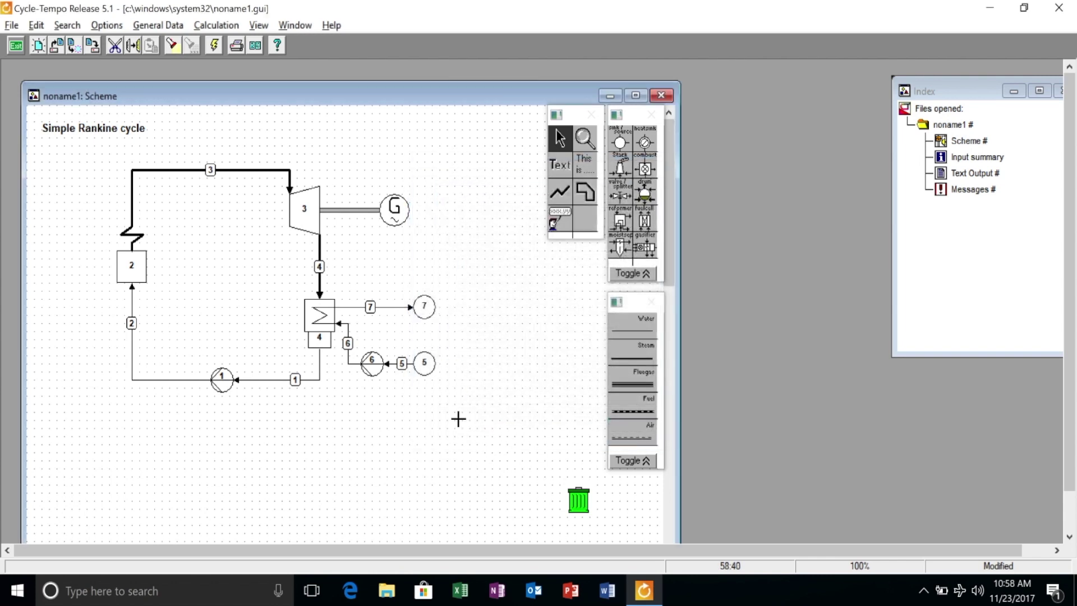
double_click(395, 217)
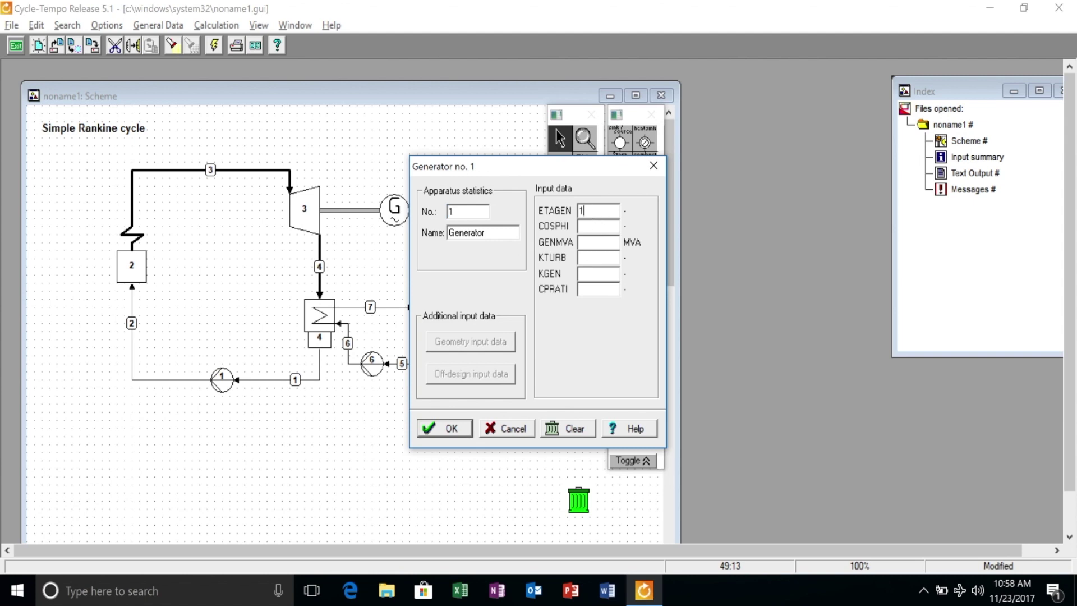
click(458, 428)
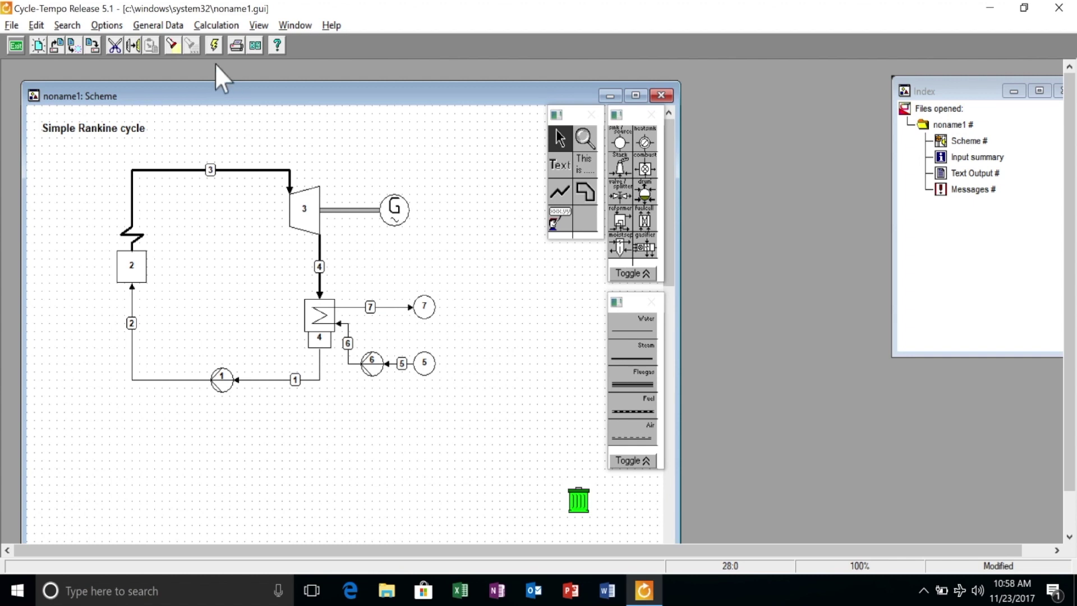
- Run the cycle calculation, confirm success (1 iteration, 0 errors), and read the enlarged Messages output
click(213, 43)
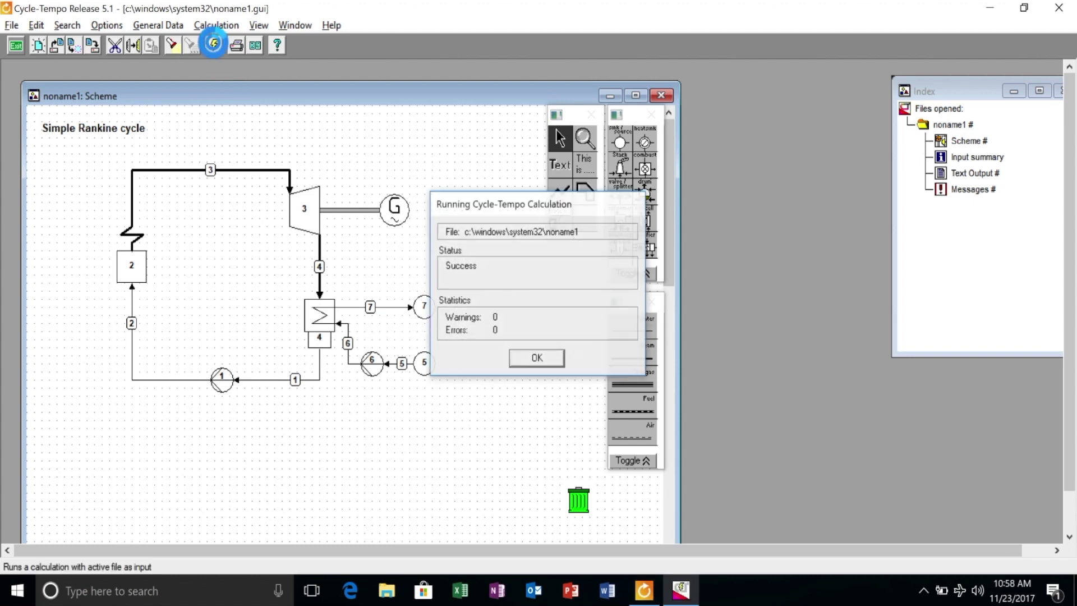
click(522, 357)
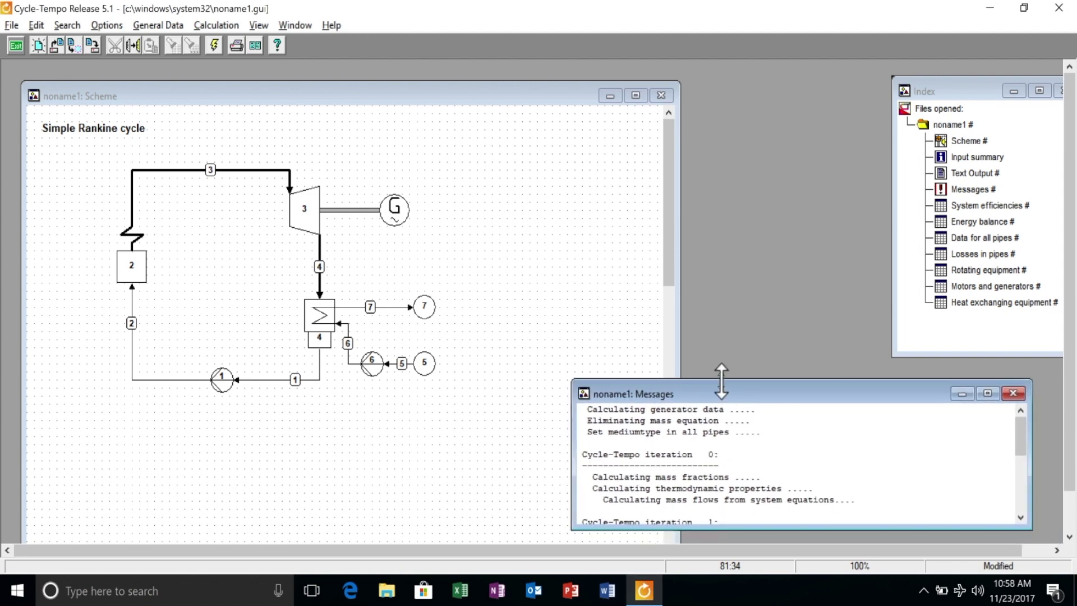
drag(721, 382, 721, 257)
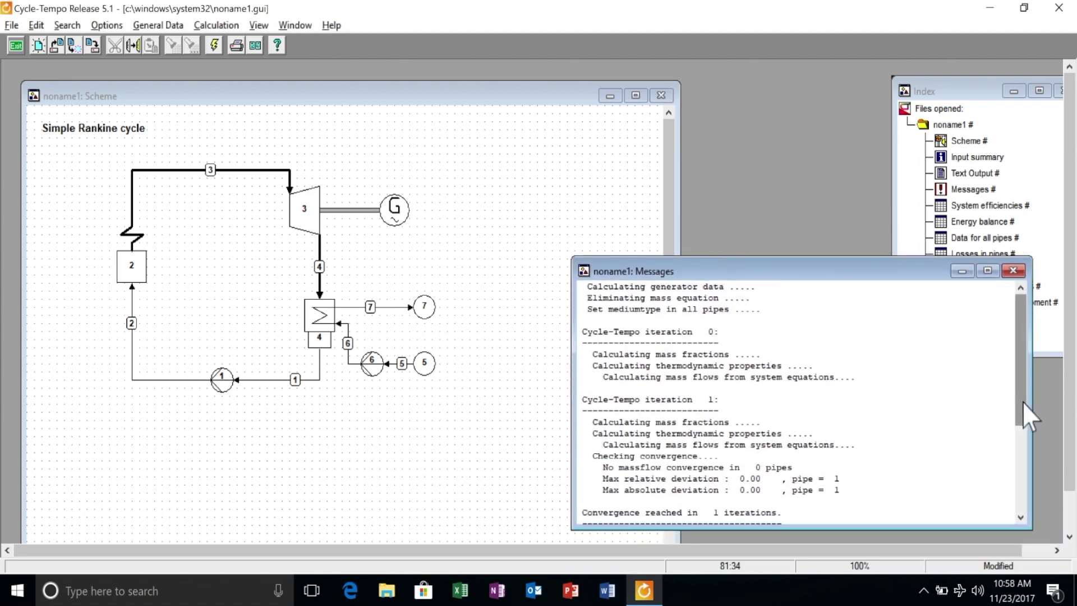
drag(1022, 402, 1021, 517)
click(1021, 516)
click(494, 332)
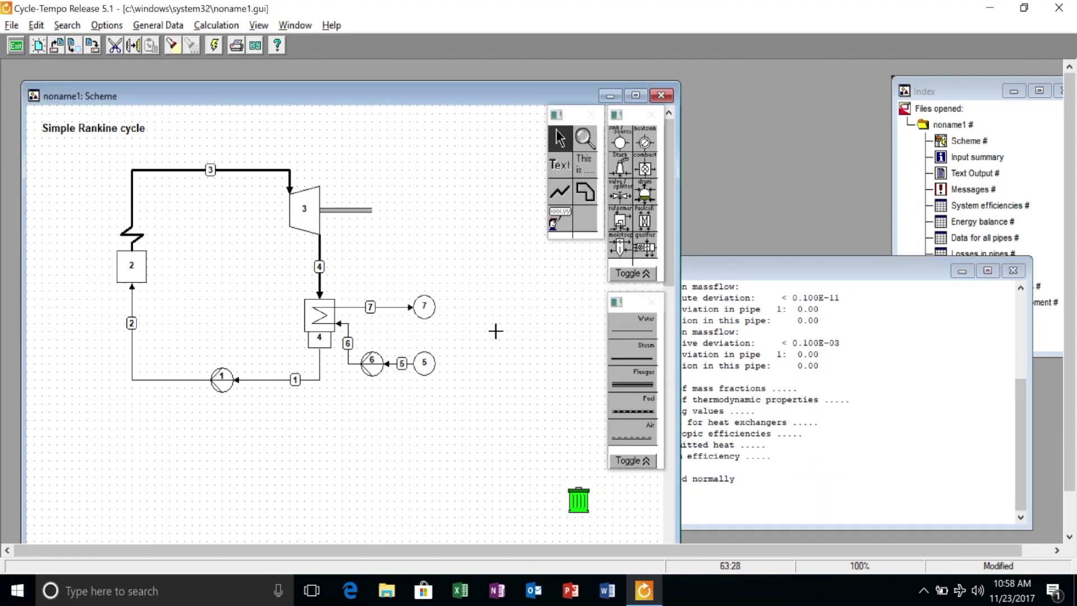
- Show the generator power and the 60 bar/400 °C turbine inlet results, placed above each component
click(568, 217)
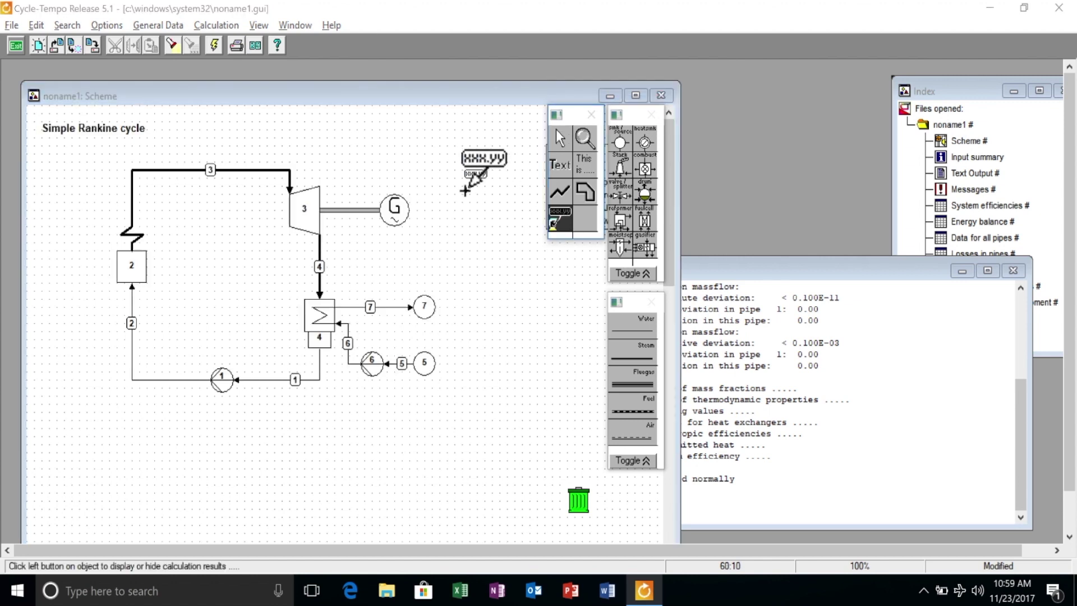
click(396, 207)
drag(371, 169, 427, 154)
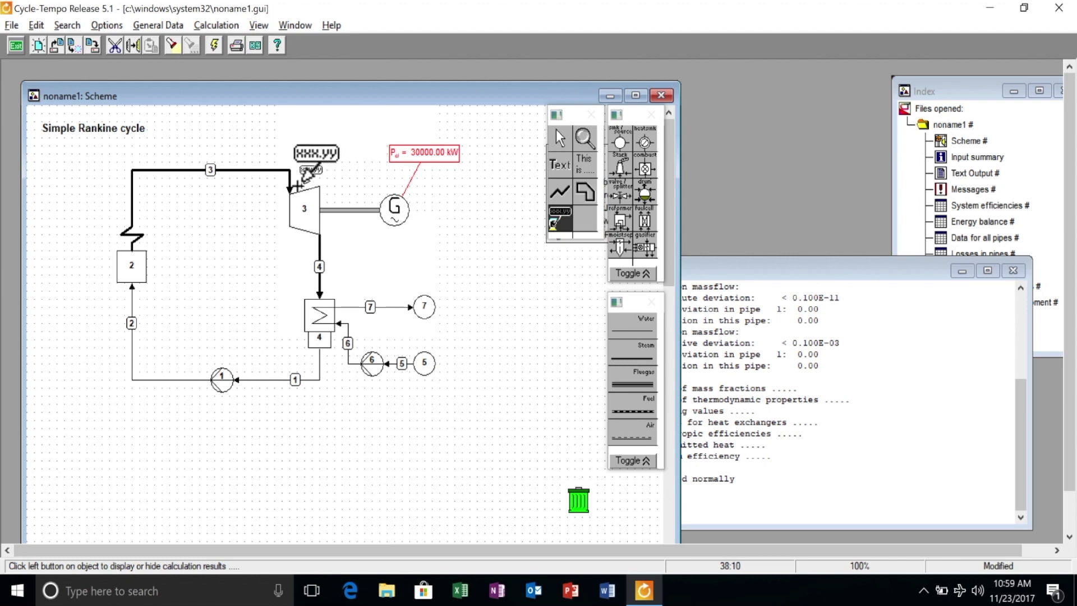
click(290, 185)
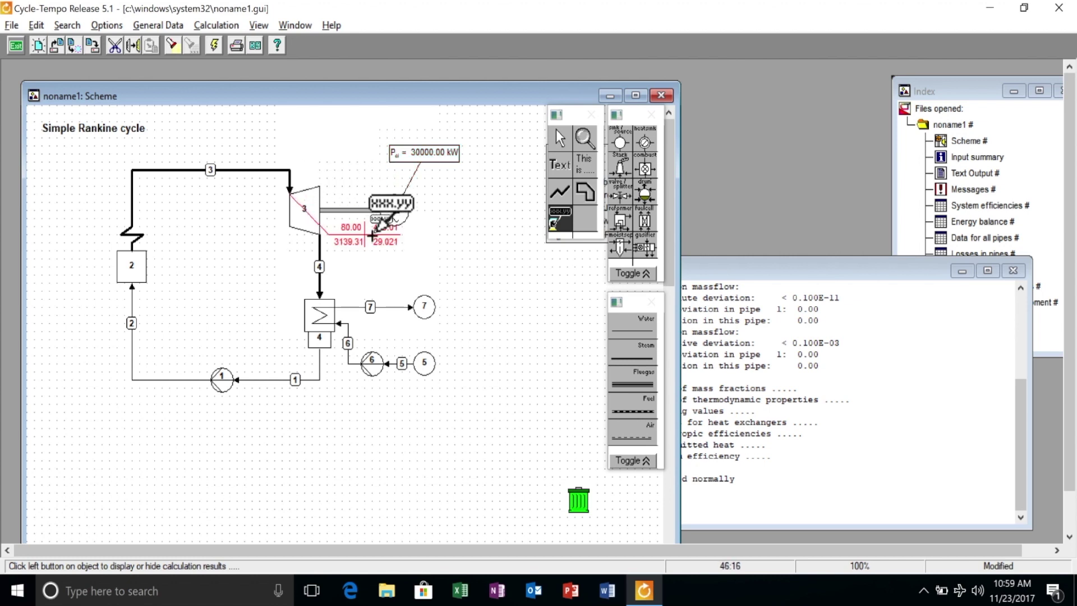
drag(387, 221, 313, 134)
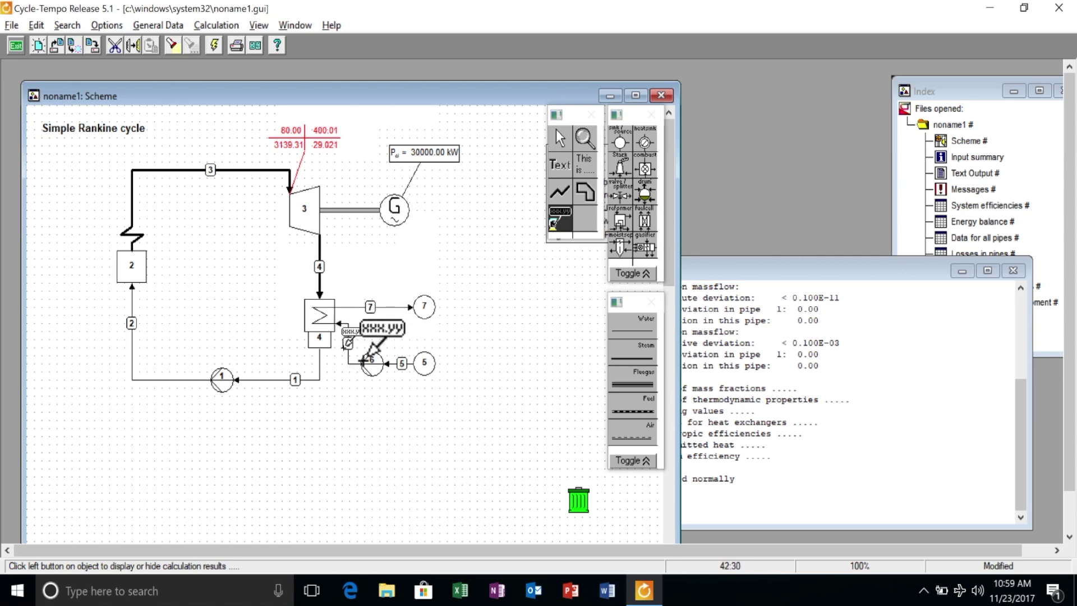
- Add result boxes for the condenser outlet (0.0425 bar/30.01 °C), pipe 2 and pump outlet (80 bar/31.23 °C)
click(321, 360)
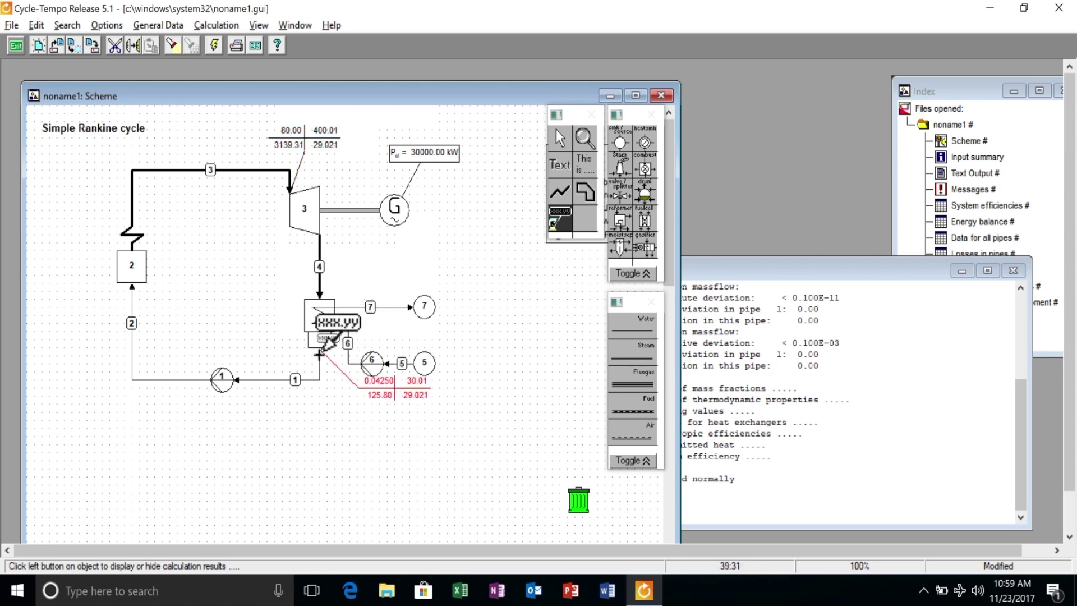
drag(403, 388, 397, 413)
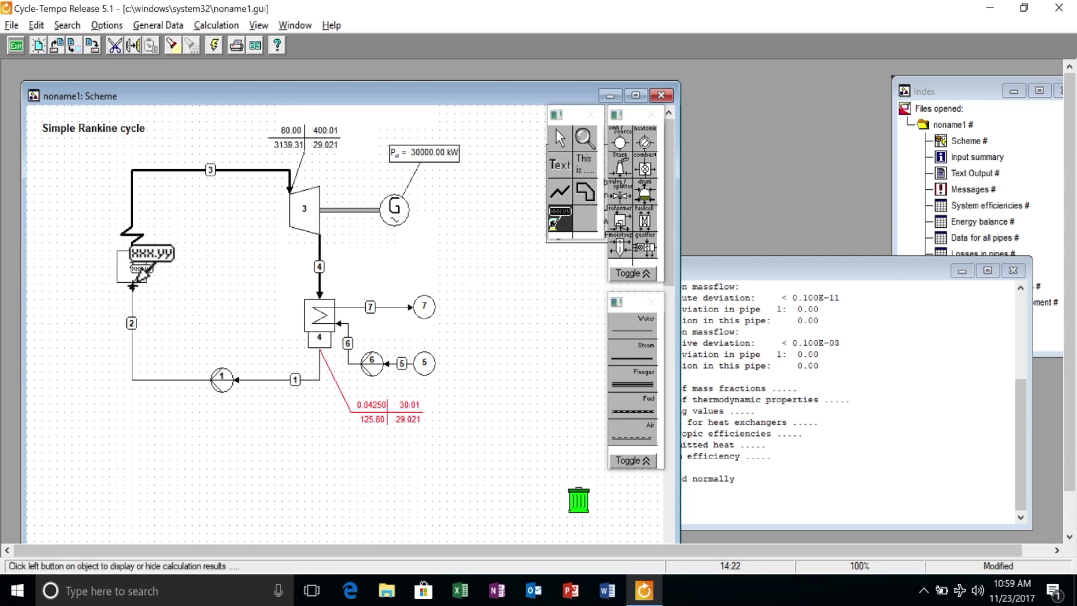
click(133, 286)
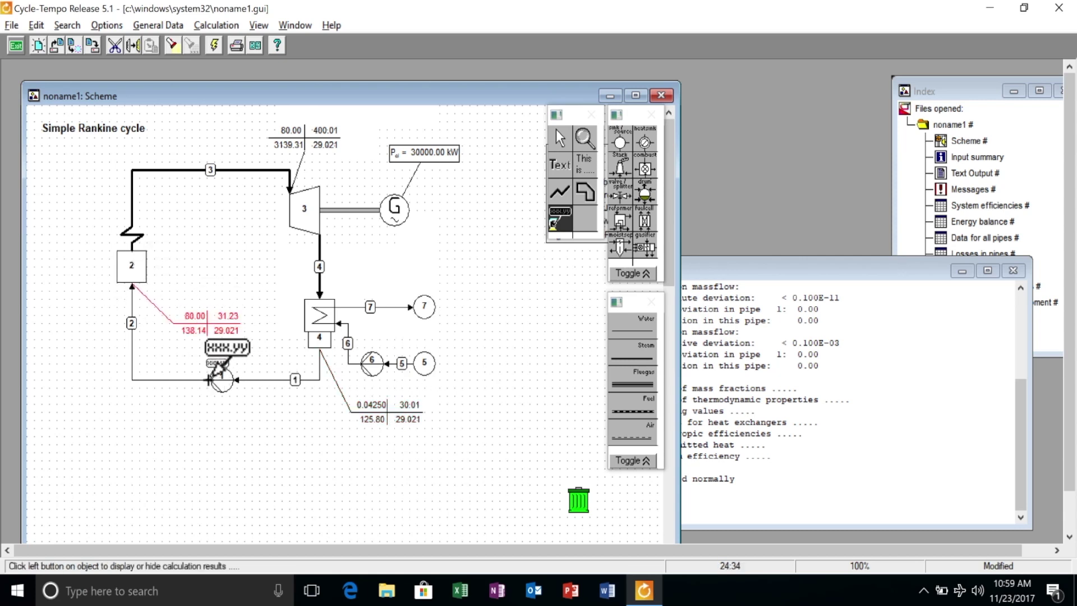
click(204, 381)
drag(296, 414, 167, 421)
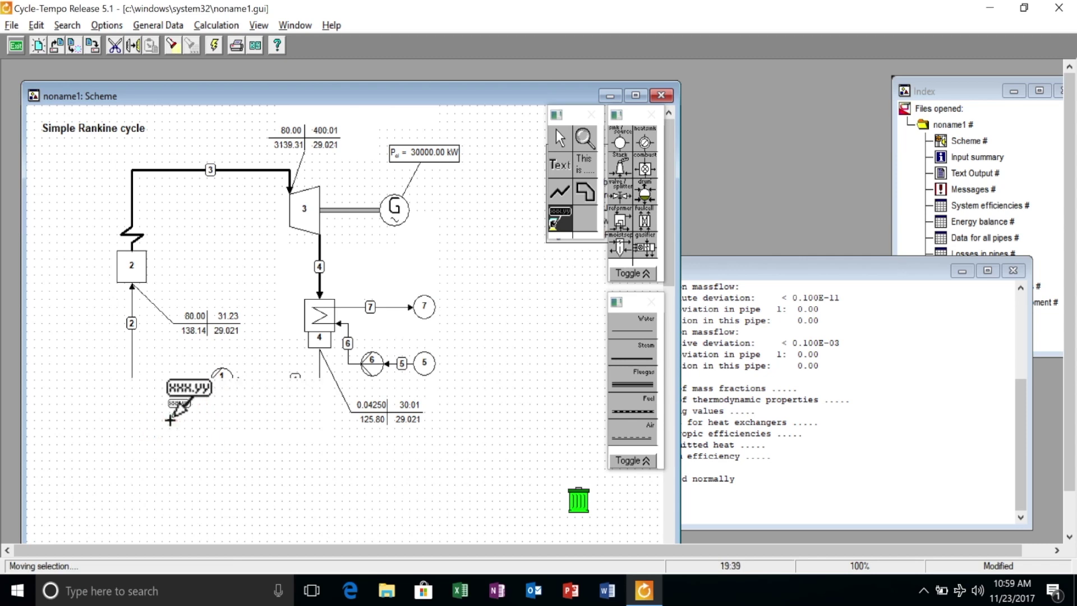
click(554, 139)
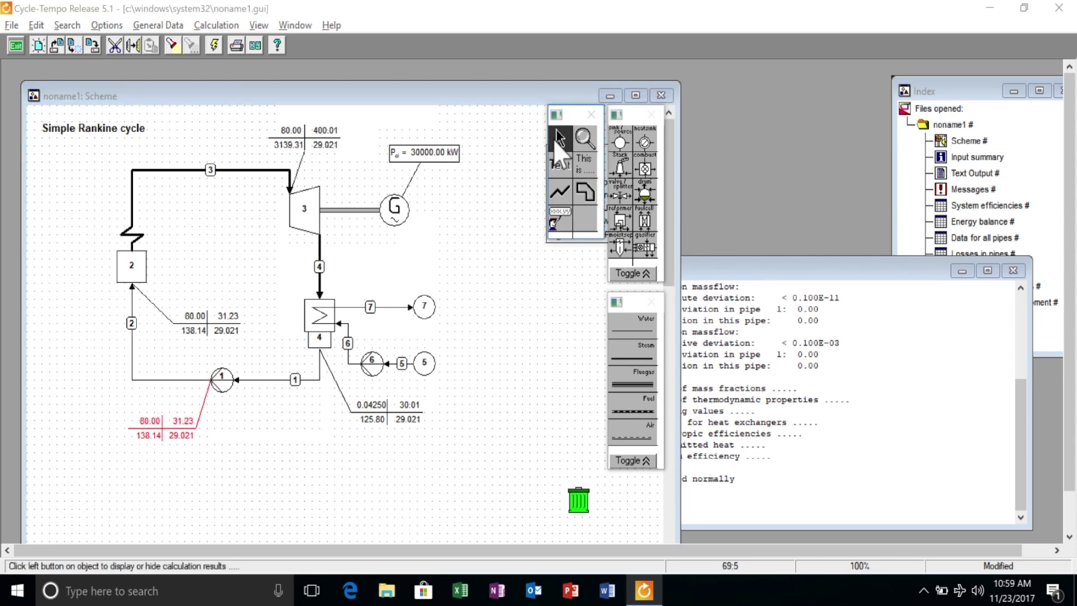